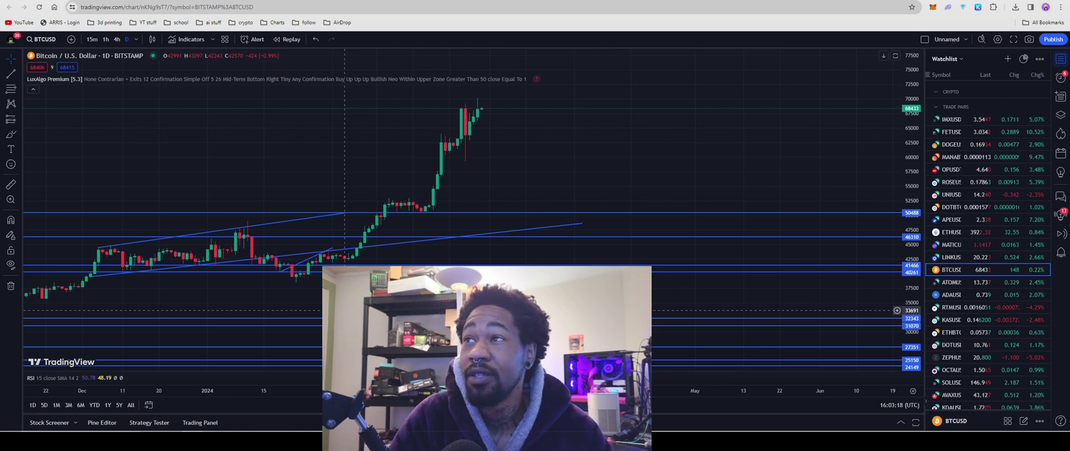
# Step: Switch to the AITTCOIN website and look over the upper part of its home page
pyautogui.hotkey('ctrl', 'Tab')
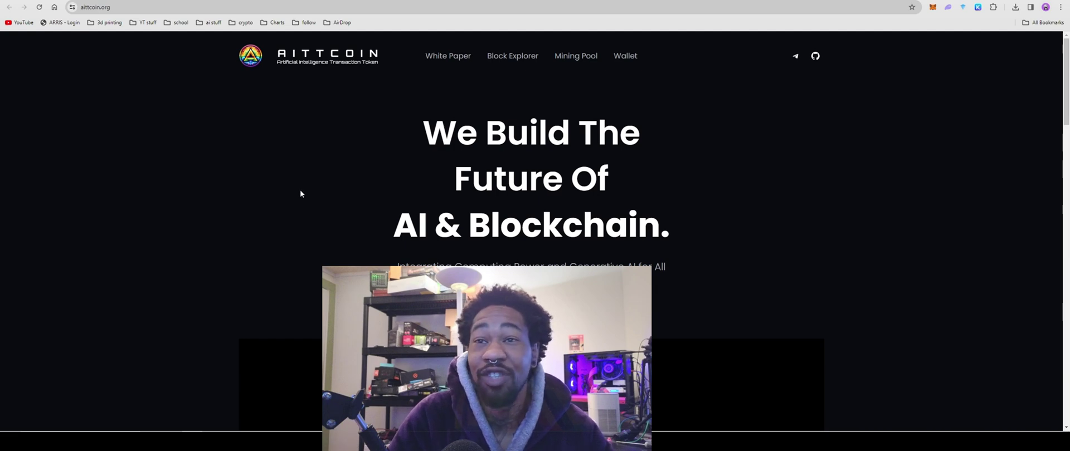
pyautogui.scroll(-2, 300, 192)
pyautogui.scroll(2, 300, 193)
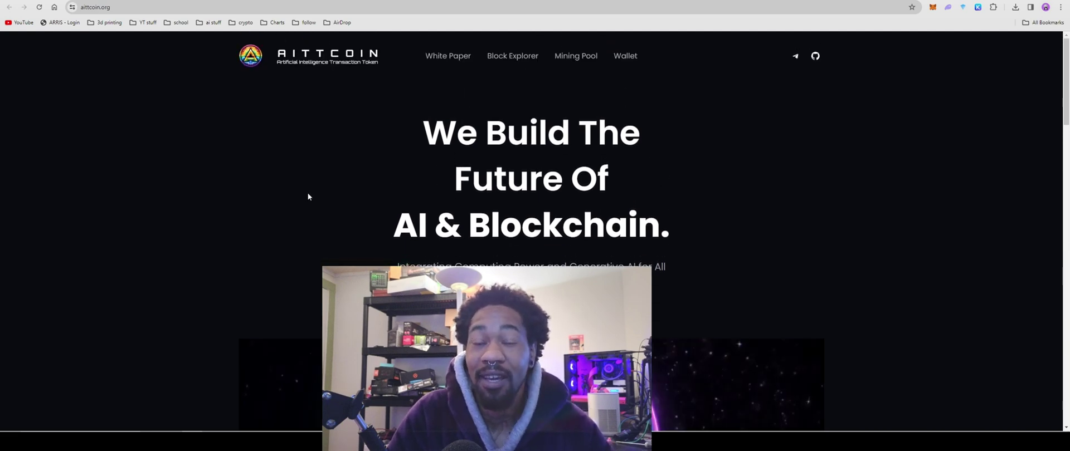
pyautogui.scroll(-1, 308, 192)
pyautogui.scroll(-2, 304, 191)
pyautogui.scroll(-8, 304, 190)
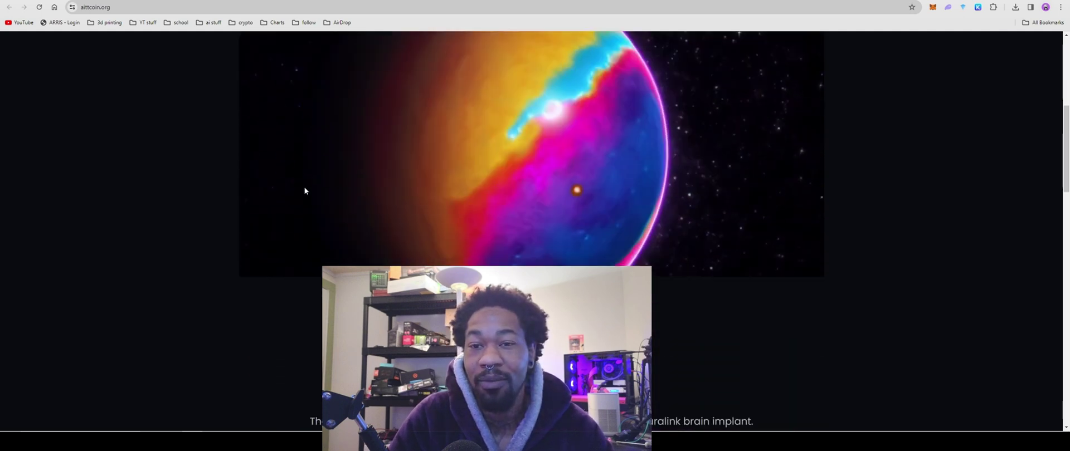
pyautogui.scroll(6, 303, 190)
pyautogui.scroll(4, 300, 189)
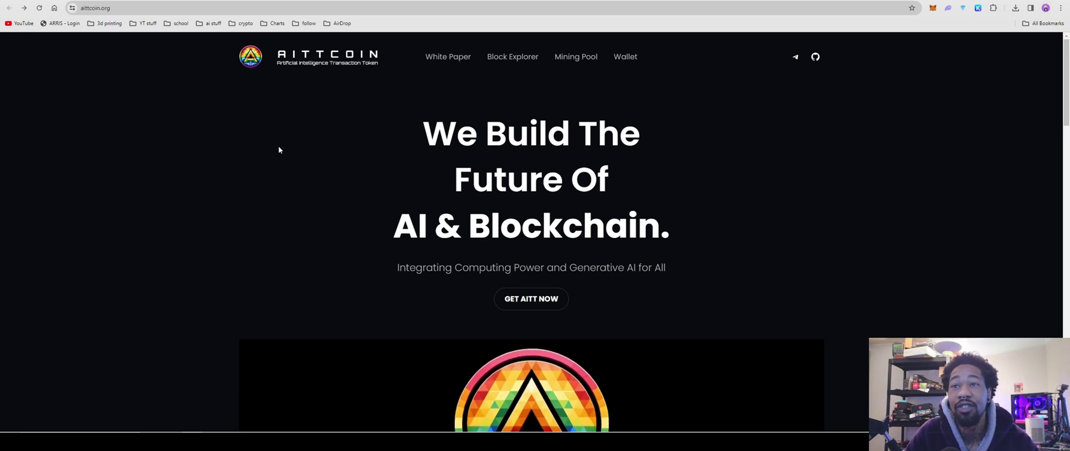
# Step: Examine the home page's Genesis Block, Block Chain Info and Our Vision sections, including the three vision cards
pyautogui.scroll(-4, 562, 209)
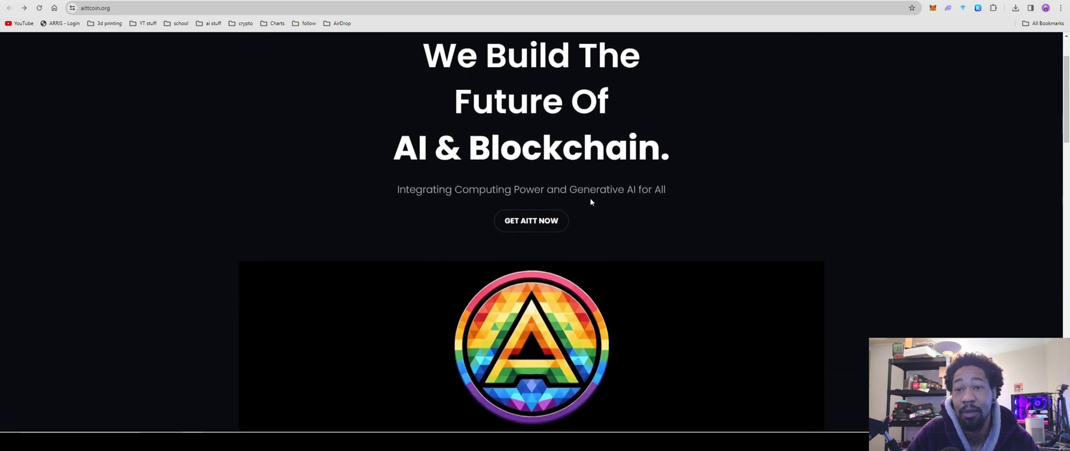
pyautogui.scroll(-10, 587, 206)
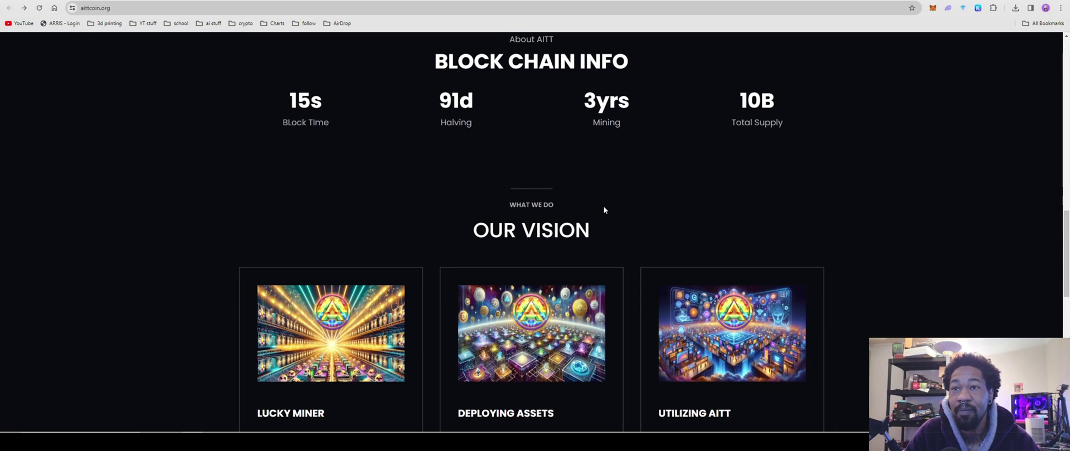
pyautogui.scroll(2, 604, 207)
pyautogui.scroll(4, 603, 209)
pyautogui.scroll(-3, 603, 210)
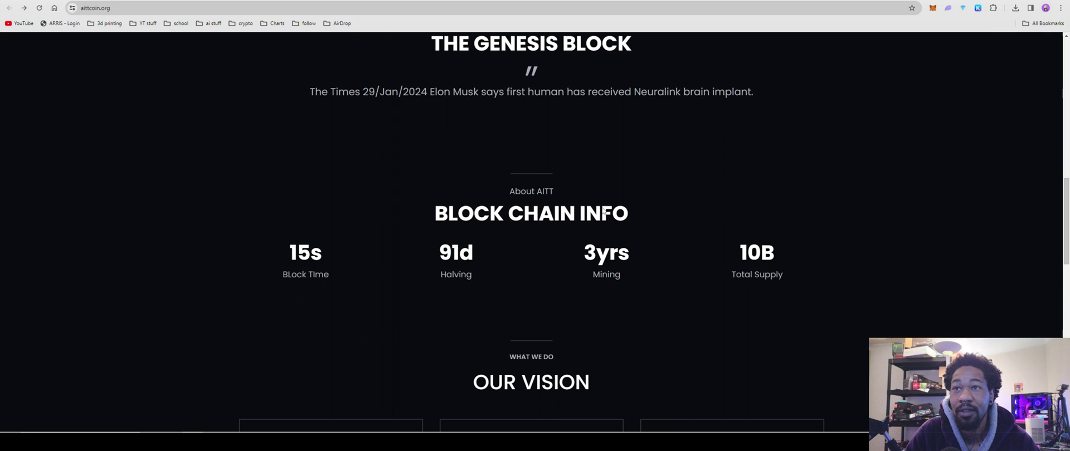
pyautogui.scroll(-4, 602, 209)
pyautogui.scroll(-3, 602, 210)
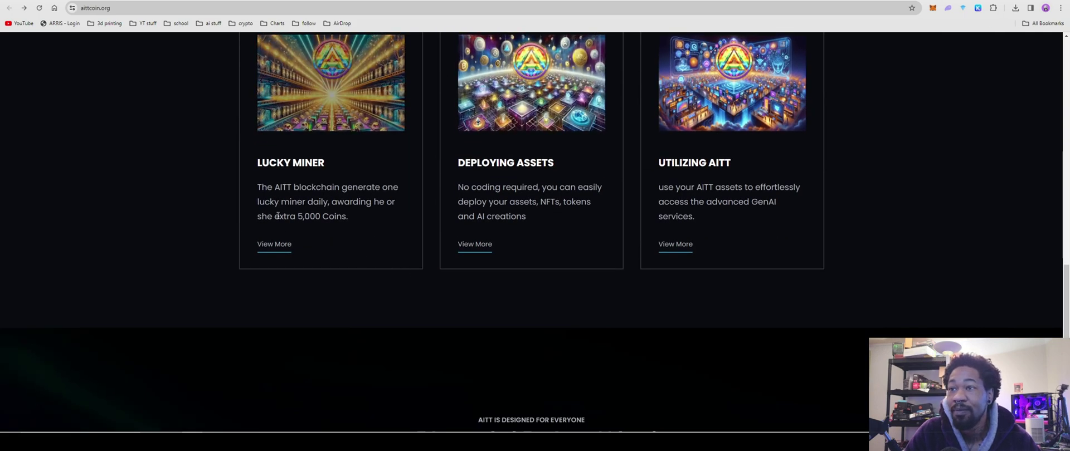
pyautogui.scroll(2, 376, 224)
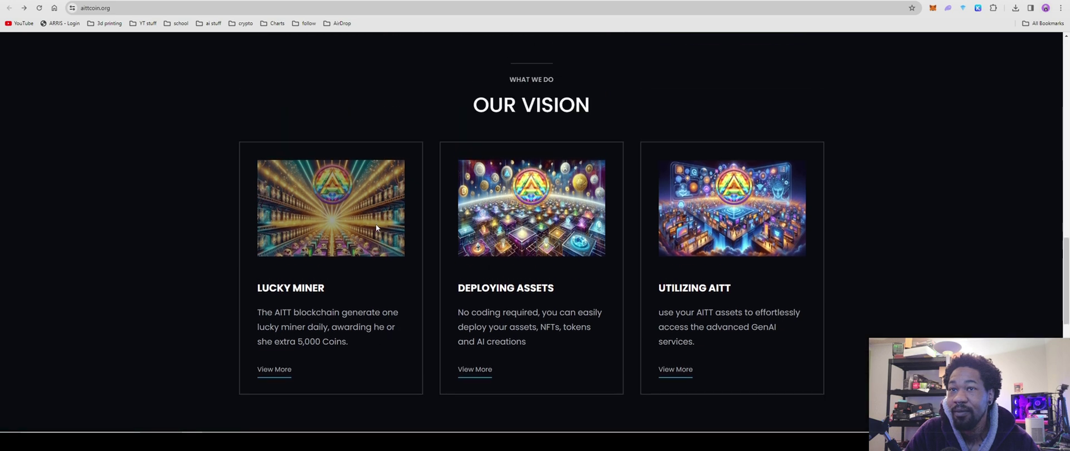
pyautogui.scroll(-2, 375, 224)
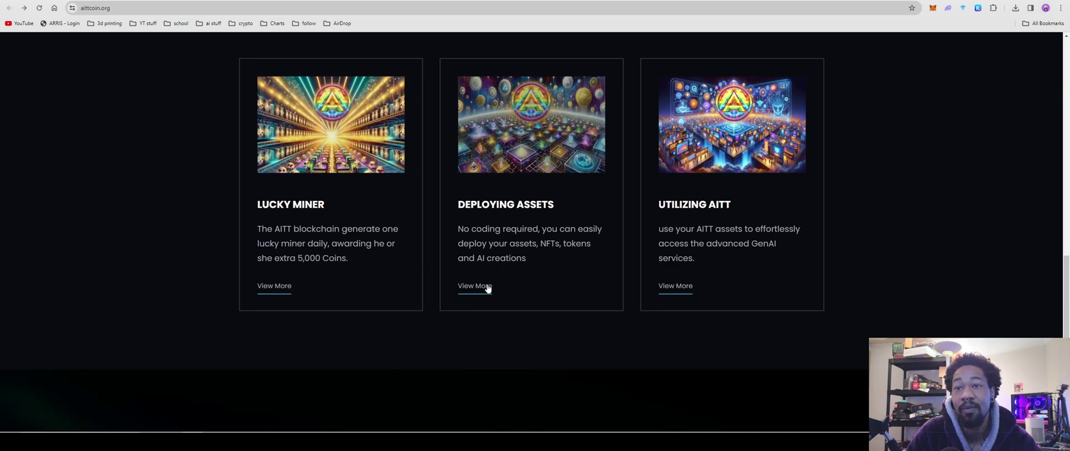
pyautogui.scroll(3, 558, 267)
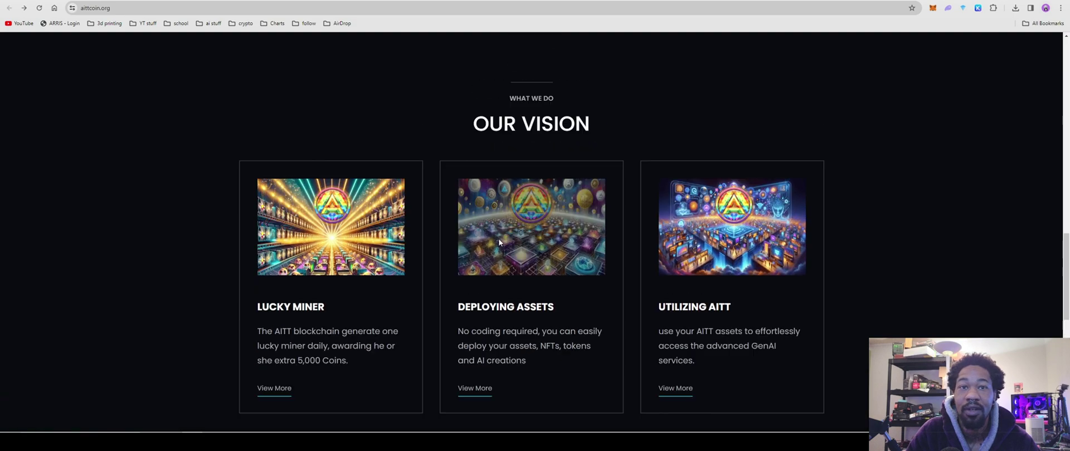
pyautogui.scroll(-2, 624, 309)
pyautogui.scroll(2, 624, 313)
pyautogui.scroll(8, 737, 267)
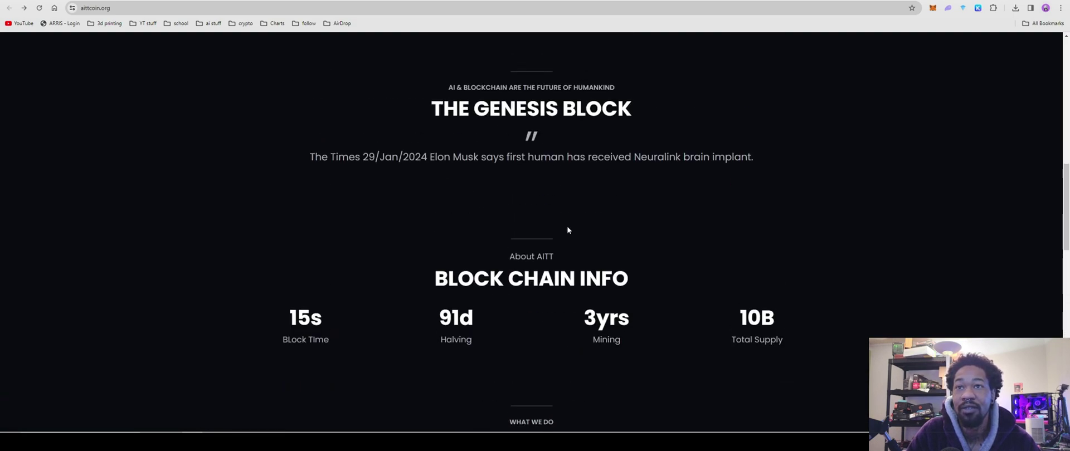
# Step: Bring up the AITT whitepaper and read through the token's specification list, highlighting the halving cycle entry along the way
pyautogui.click(544, 278)
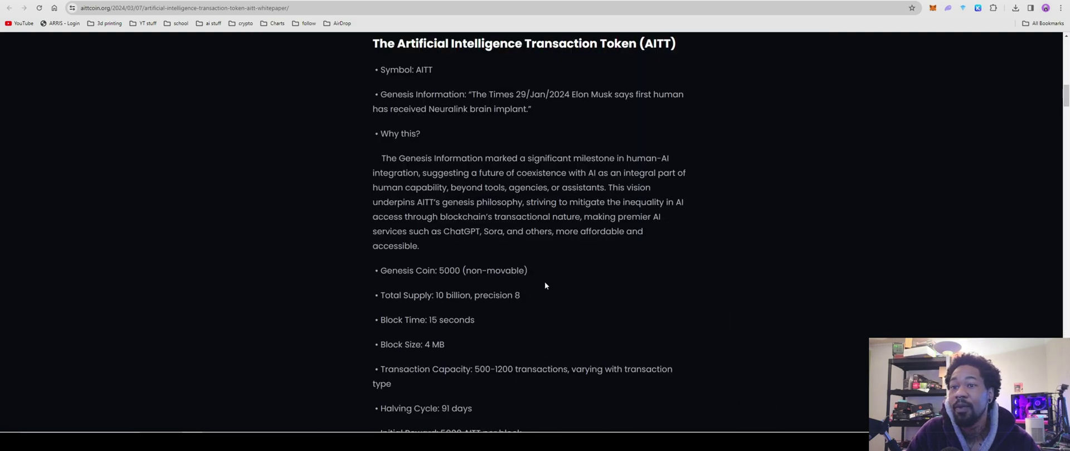
pyautogui.scroll(3, 543, 276)
pyautogui.scroll(-3, 544, 277)
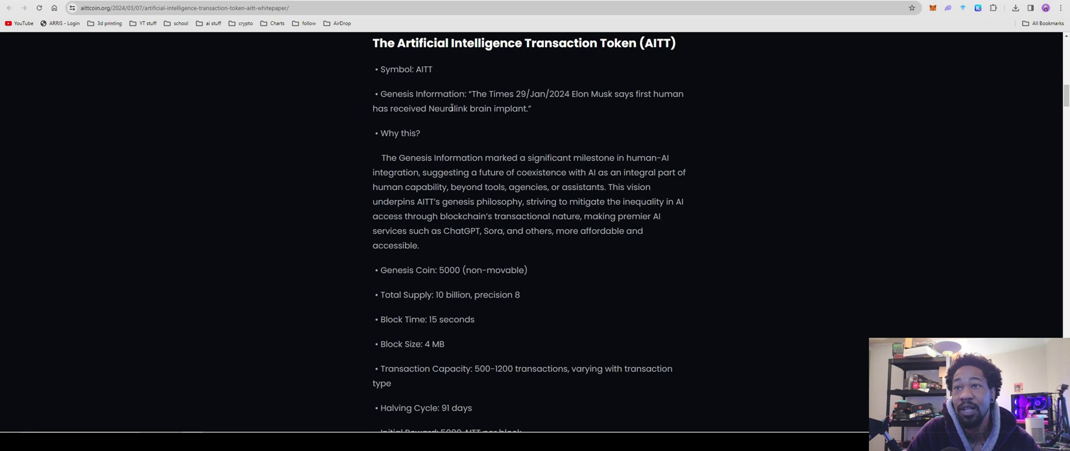
pyautogui.scroll(-1, 490, 117)
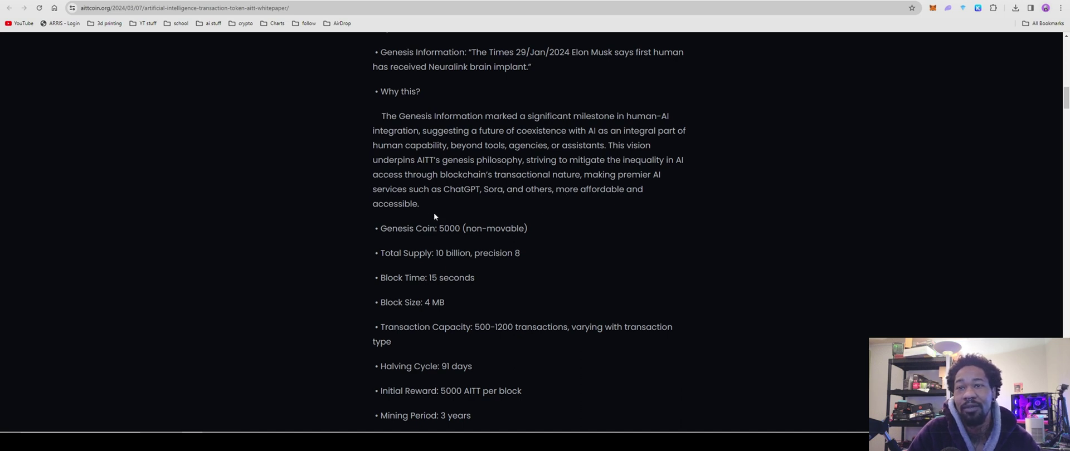
pyautogui.scroll(-2, 441, 214)
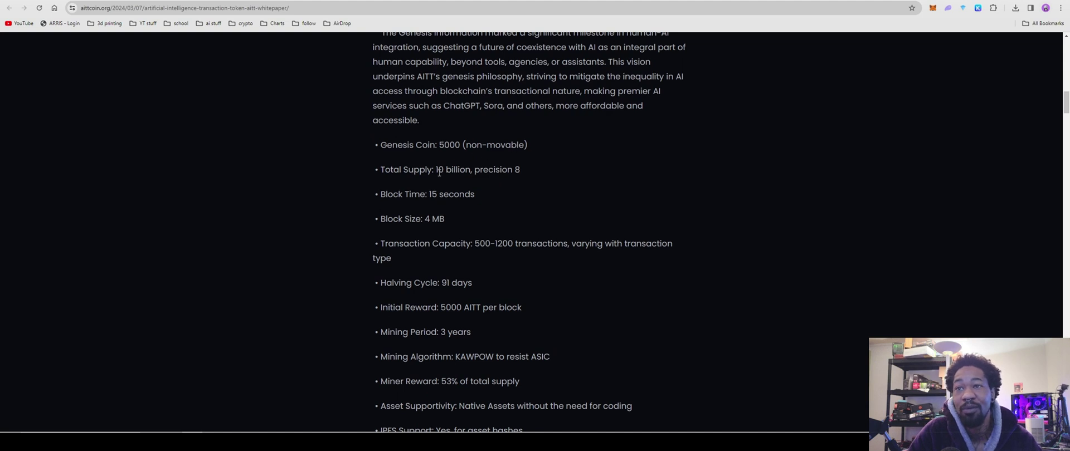
pyautogui.scroll(-1, 405, 201)
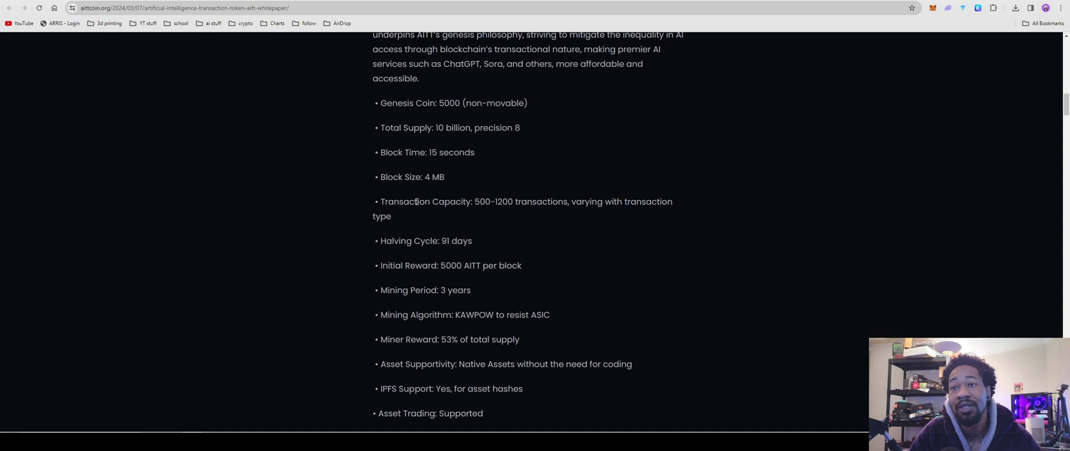
pyautogui.scroll(-1, 536, 210)
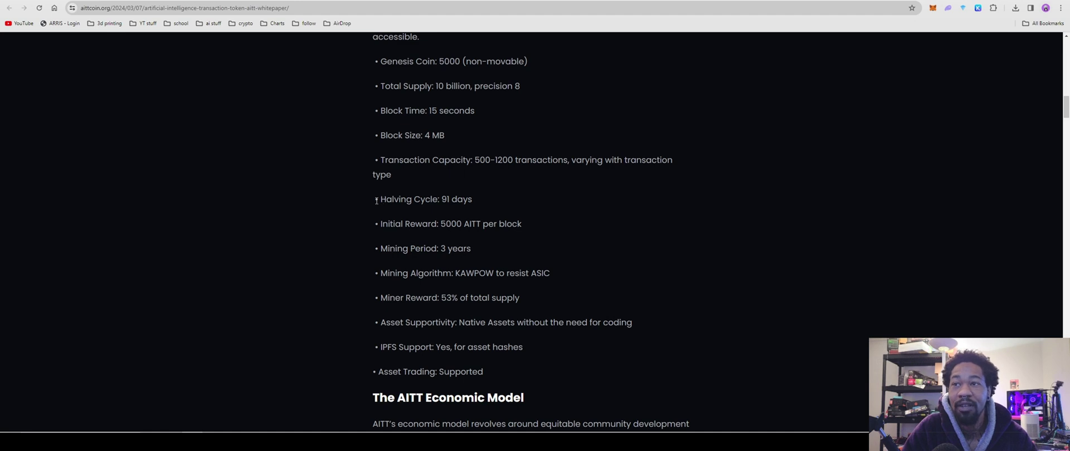
pyautogui.moveTo(379, 199); pyautogui.dragTo(471, 202)
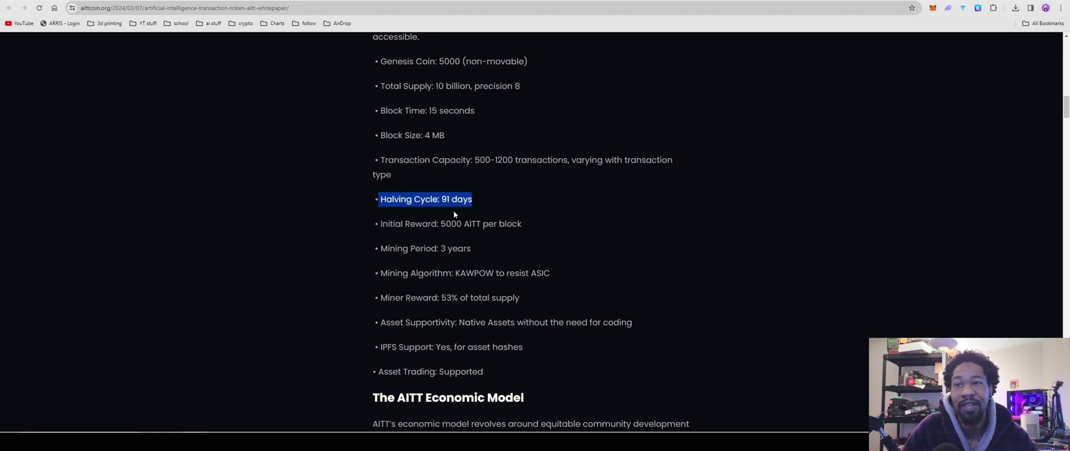
pyautogui.click(454, 215)
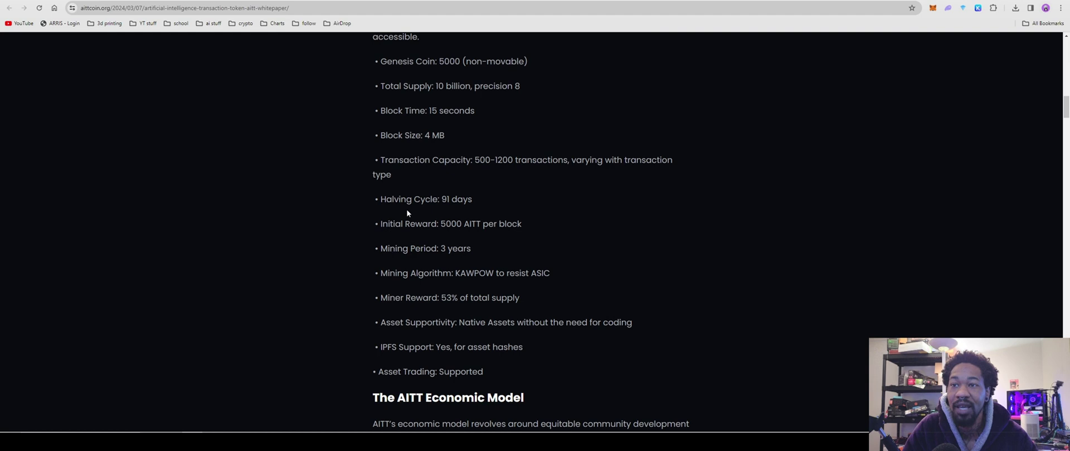
pyautogui.scroll(-1, 461, 248)
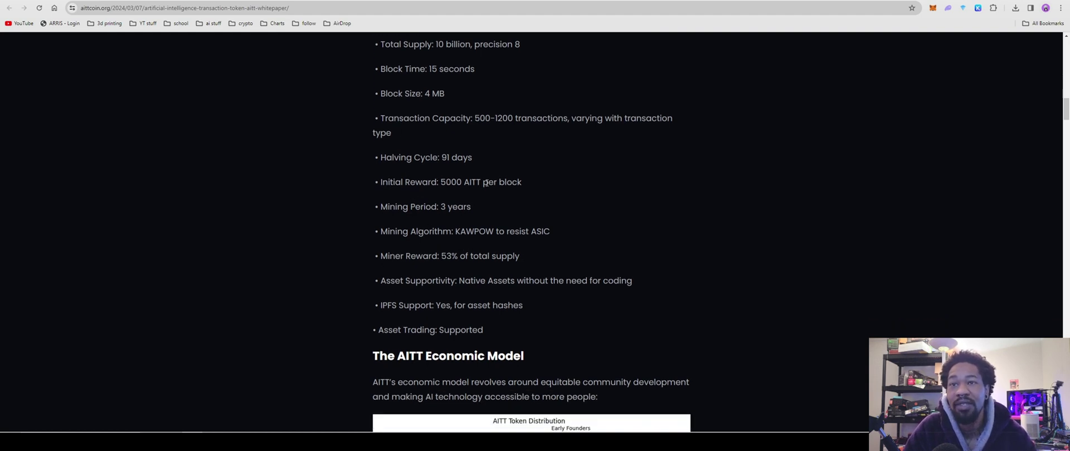
pyautogui.scroll(-1, 399, 182)
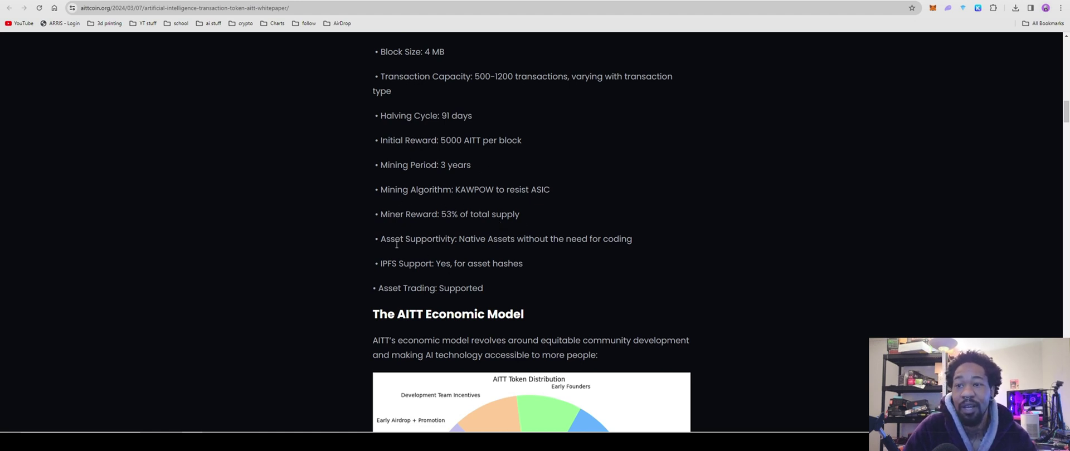
# Step: Examine the token distribution pie chart and the supply allocation list in the whitepaper's AITT Economic Model section
pyautogui.scroll(-5, 356, 363)
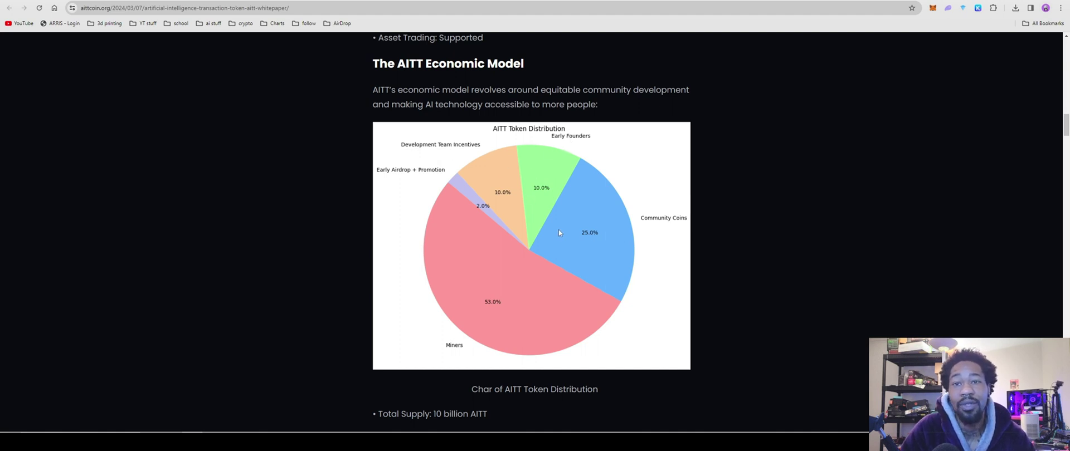
pyautogui.scroll(-2, 613, 242)
pyautogui.scroll(2, 680, 262)
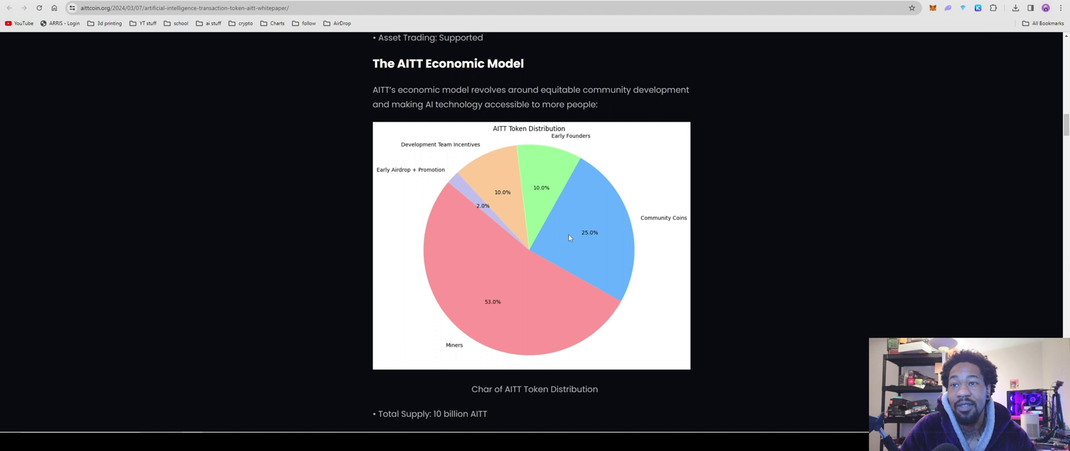
pyautogui.scroll(-1, 563, 240)
pyautogui.scroll(1, 561, 238)
pyautogui.scroll(1, 681, 221)
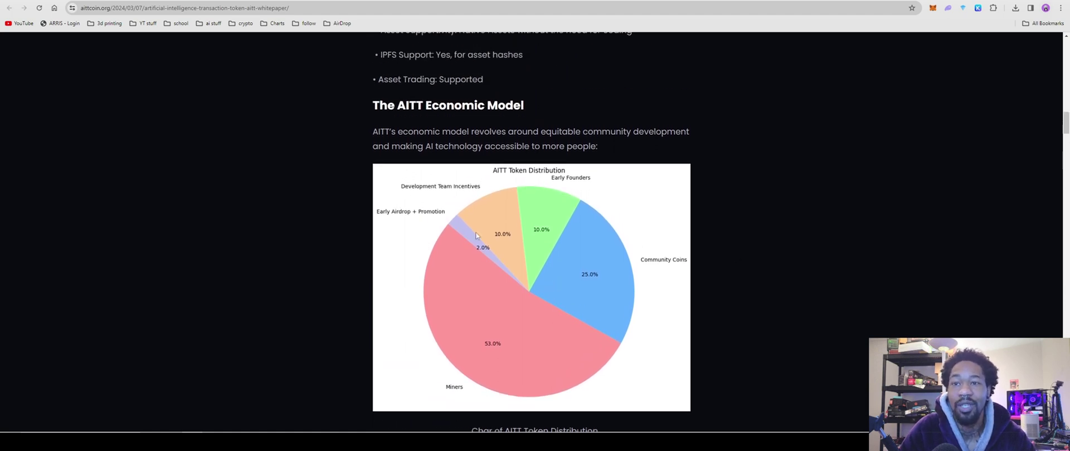
pyautogui.scroll(-4, 685, 231)
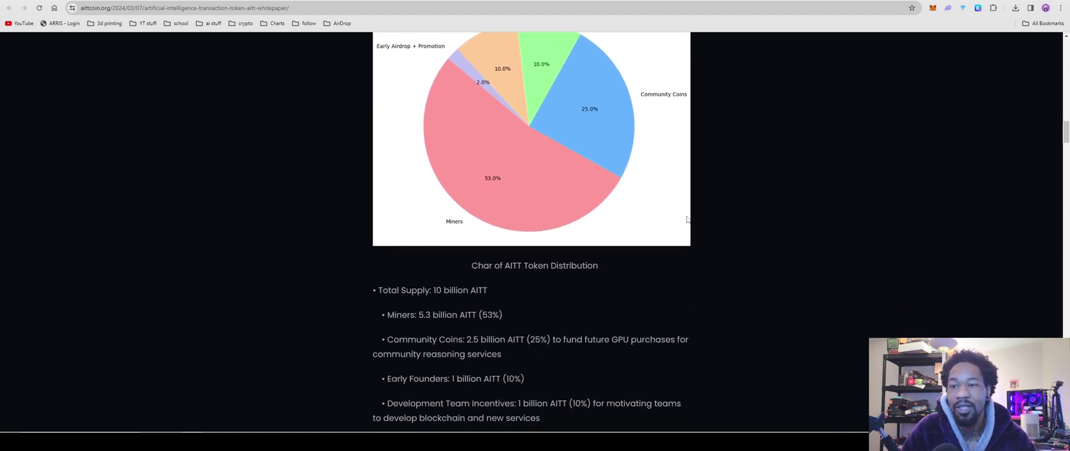
pyautogui.scroll(-1, 685, 221)
pyautogui.scroll(2, 685, 210)
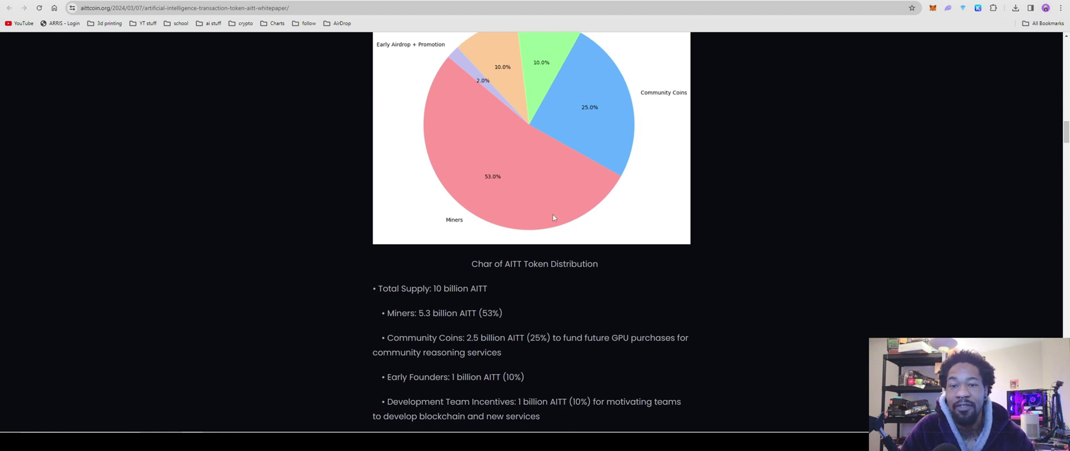
pyautogui.scroll(-2, 551, 214)
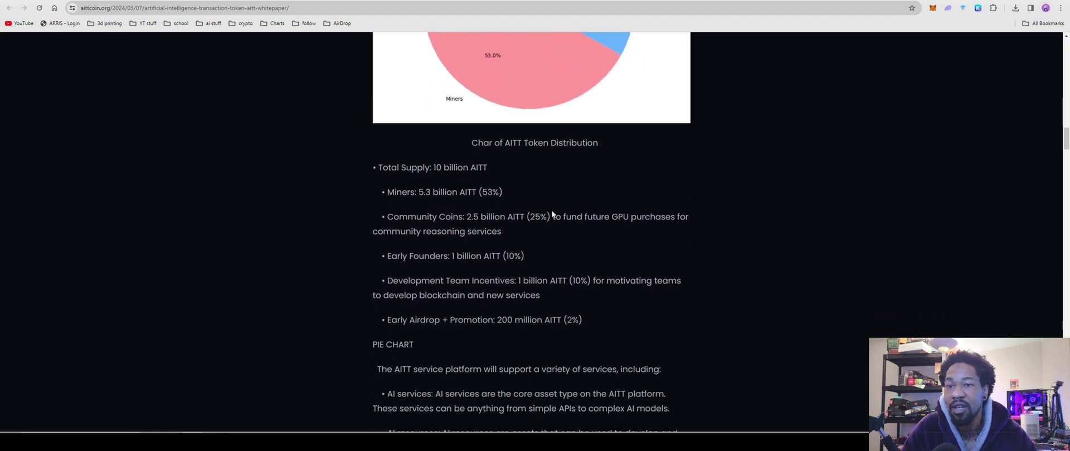
pyautogui.scroll(1, 552, 214)
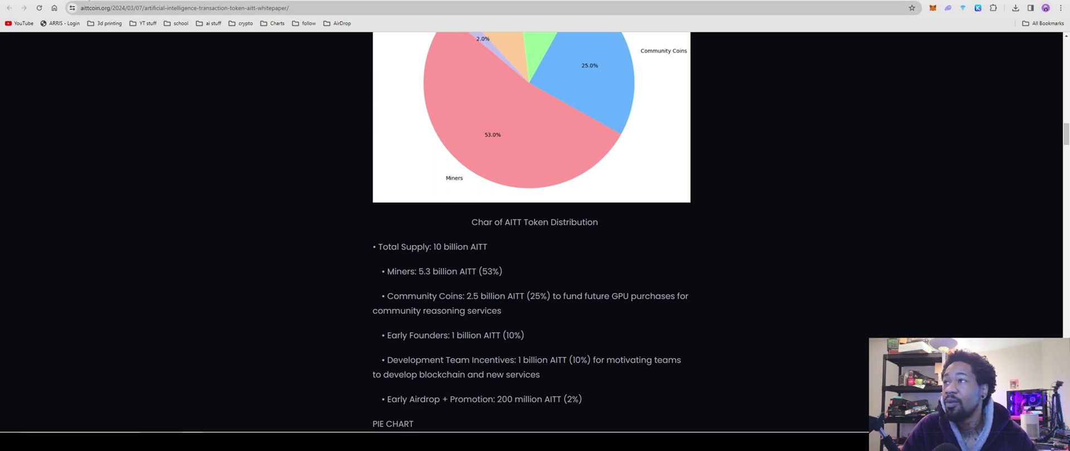
# Step: Switch to the Rplant pool's AITTCOIN connection page and open the GitHub wallet link
pyautogui.hotkey('ctrl', 'Tab')
pyautogui.scroll(-1, 398, 132)
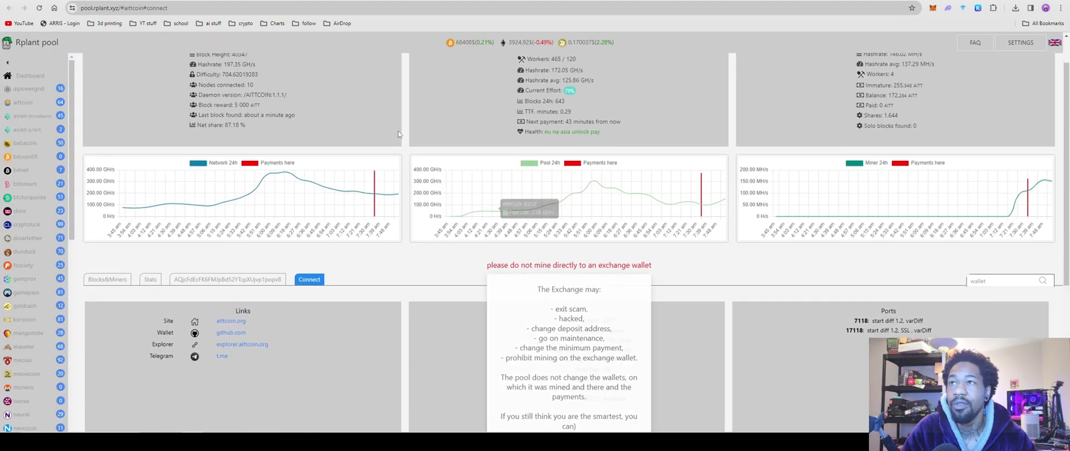
pyautogui.scroll(-2, 398, 131)
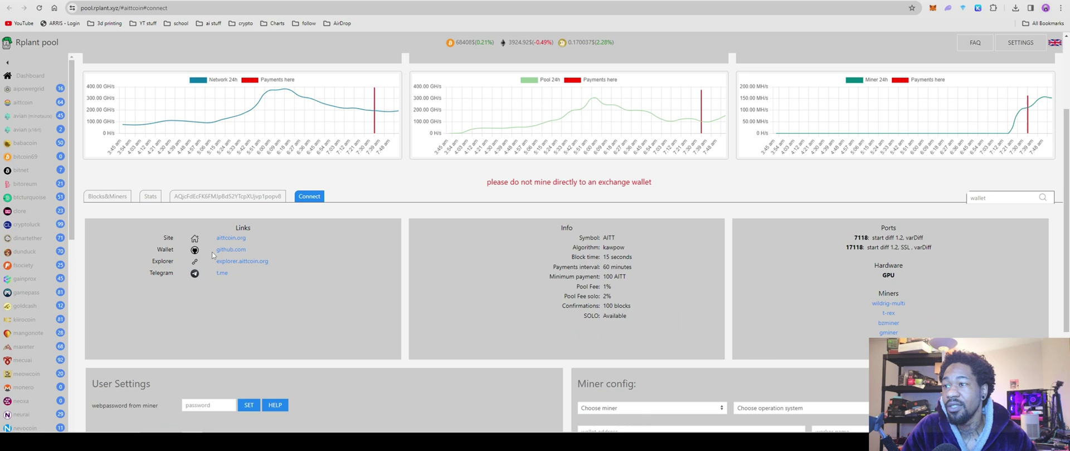
pyautogui.click(231, 249)
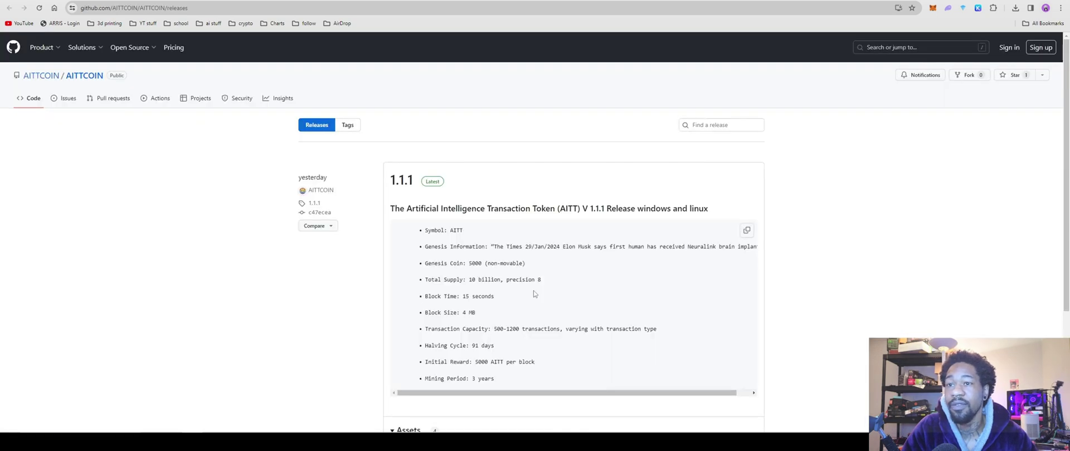
# Step: Review the AITTCOIN 1.1.1 release on GitHub, checking its downloadable assets and the full genesis information line
pyautogui.scroll(-2, 534, 294)
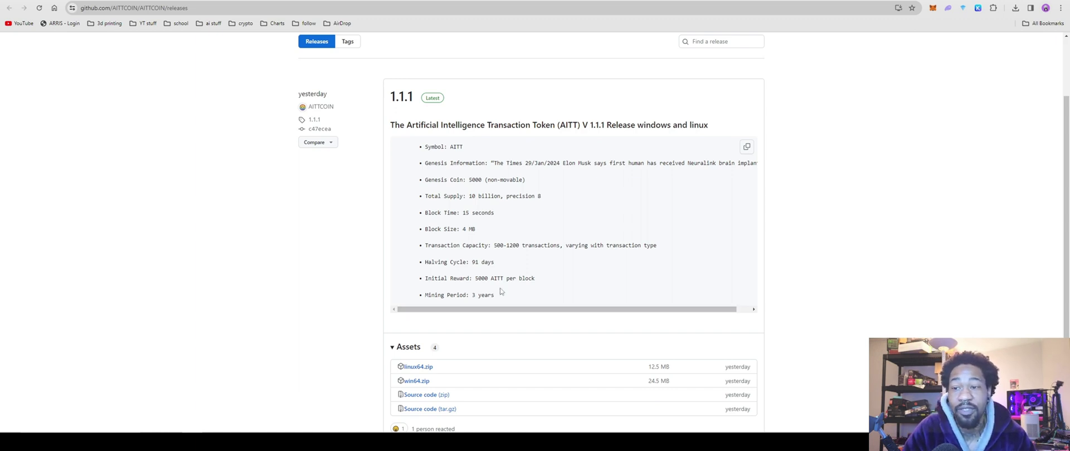
pyautogui.scroll(-1, 500, 289)
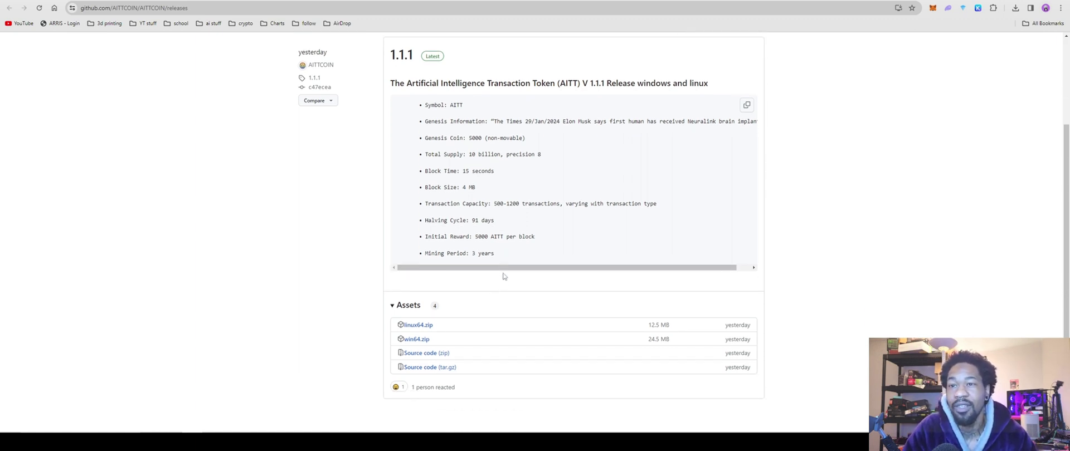
pyautogui.moveTo(499, 272); pyautogui.dragTo(573, 267)
pyautogui.scroll(3, 501, 280)
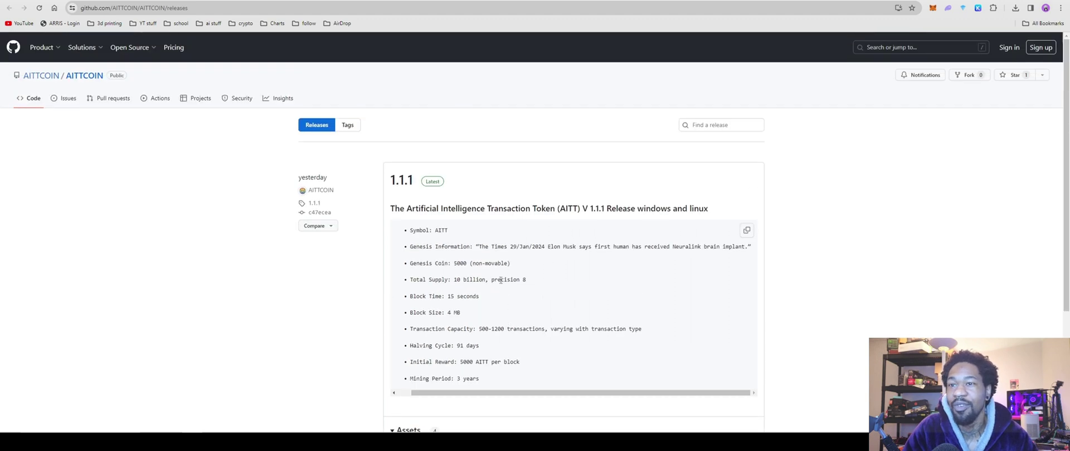
# Step: Download the win64.zip Windows wallet from the assets of the AITTCOIN 1.1.1 release
pyautogui.scroll(-3, 500, 290)
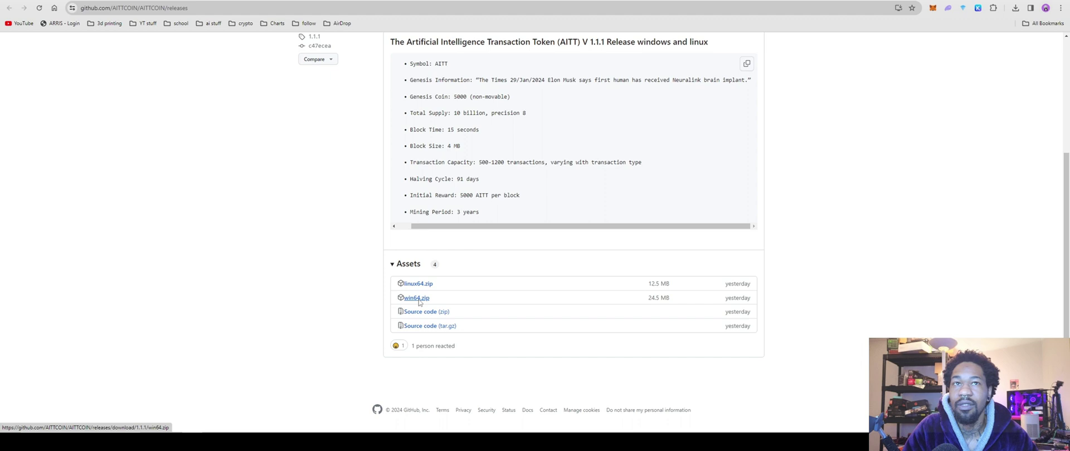
pyautogui.click(419, 301)
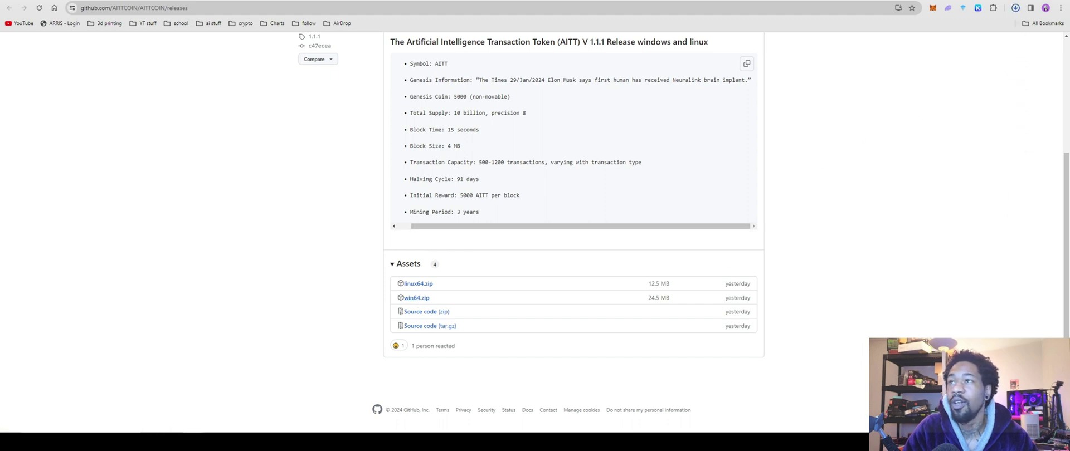
pyautogui.hotkey('ctrl', 'Tab')
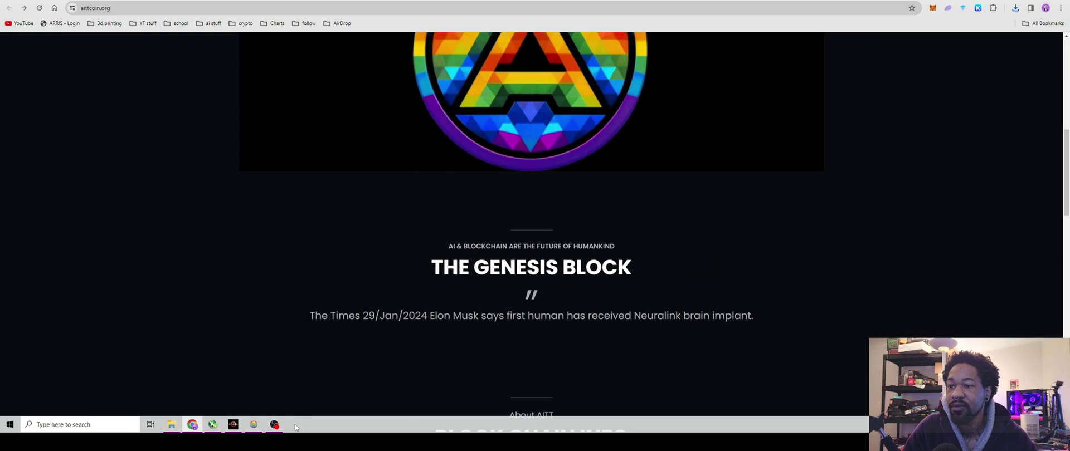
# Step: Bring up the AITTCoin Core wallet and view its receiving addresses and the new receiving address form, without creating an address
pyautogui.click(253, 425)
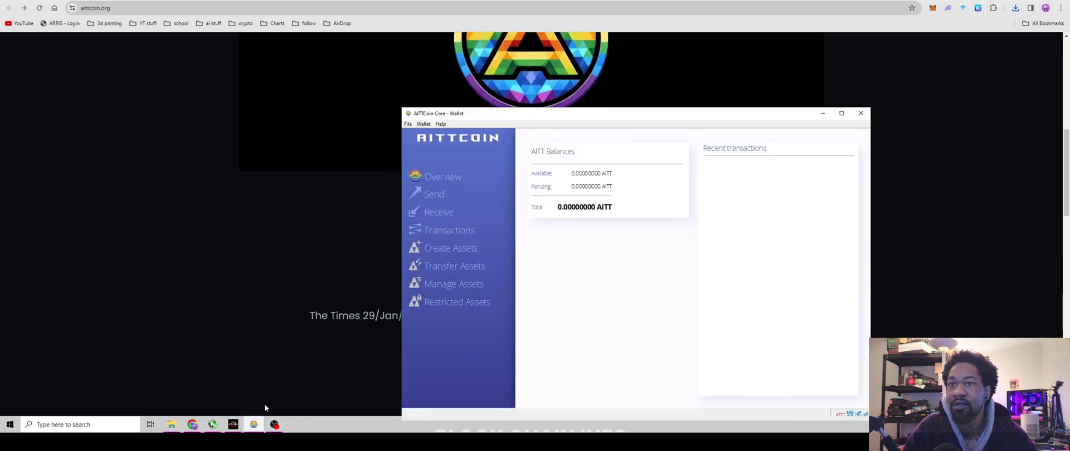
pyautogui.click(408, 123)
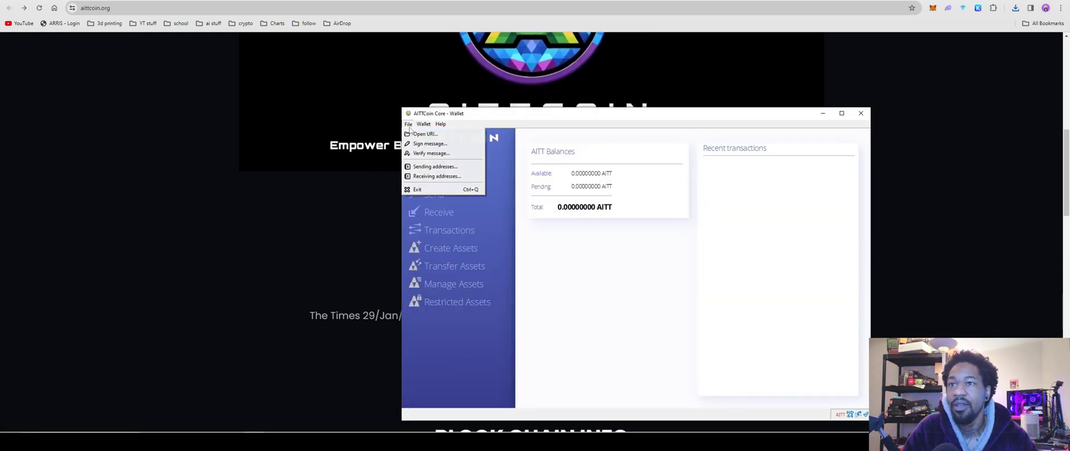
pyautogui.click(437, 176)
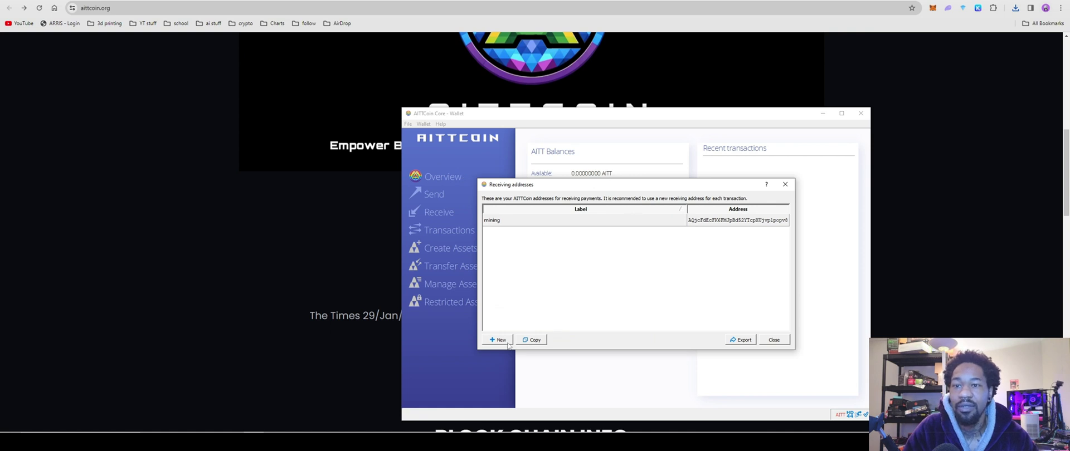
pyautogui.click(500, 340)
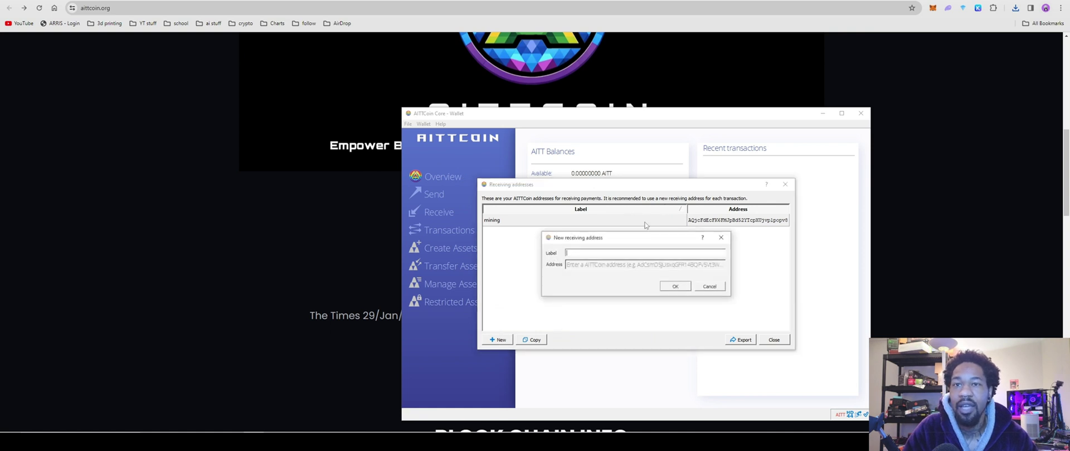
pyautogui.click(710, 286)
pyautogui.click(783, 341)
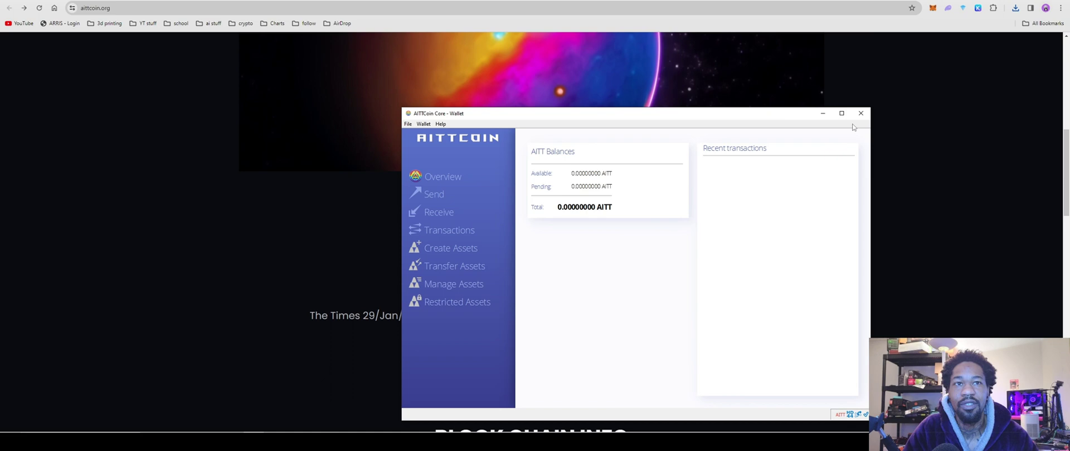
pyautogui.click(823, 113)
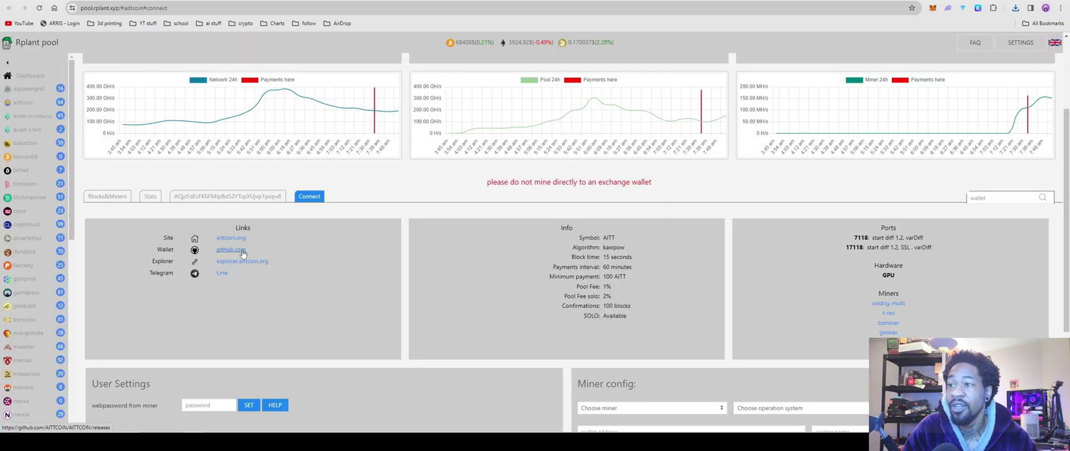
# Step: Copy the receiving address labelled mining from the AITTCoin Core wallet and return to the pool page
pyautogui.scroll(-1, 296, 221)
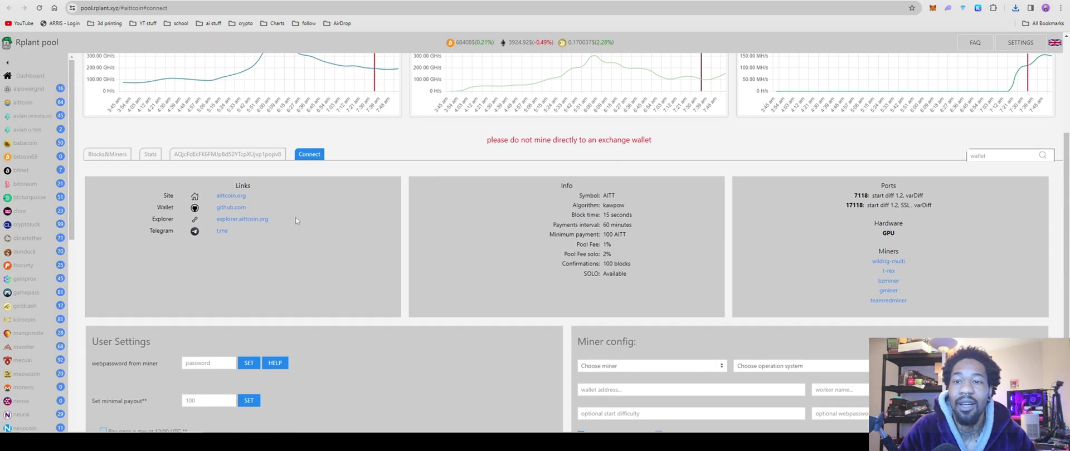
pyautogui.scroll(-3, 296, 220)
pyautogui.scroll(2, 251, 179)
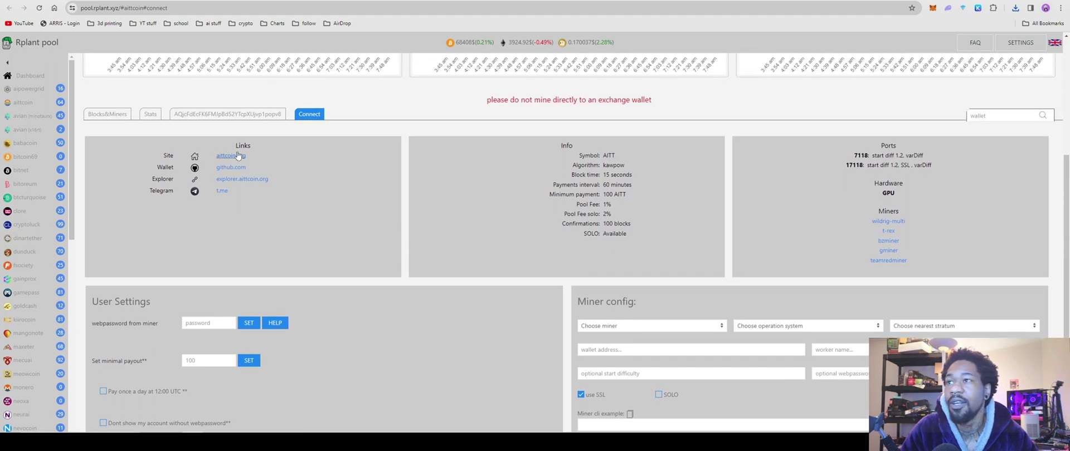
pyautogui.moveTo(217, 430)
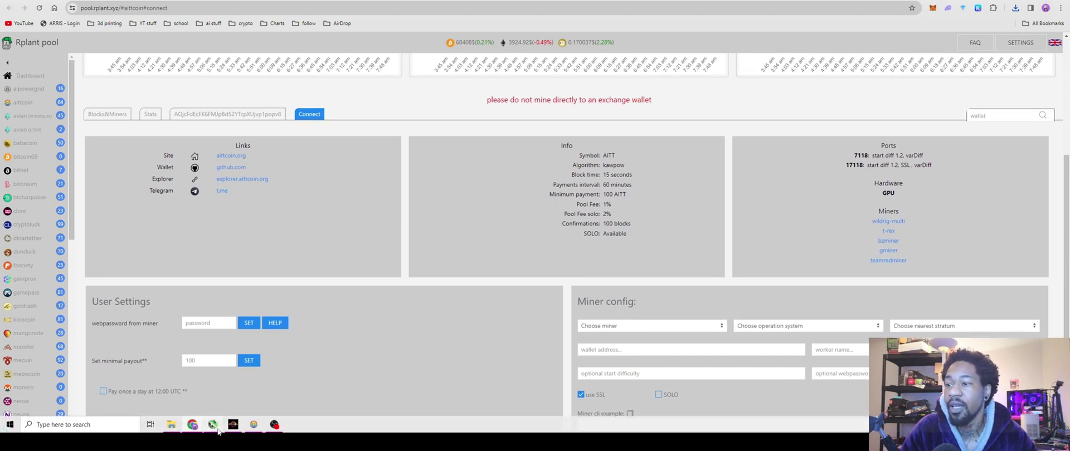
pyautogui.click(257, 427)
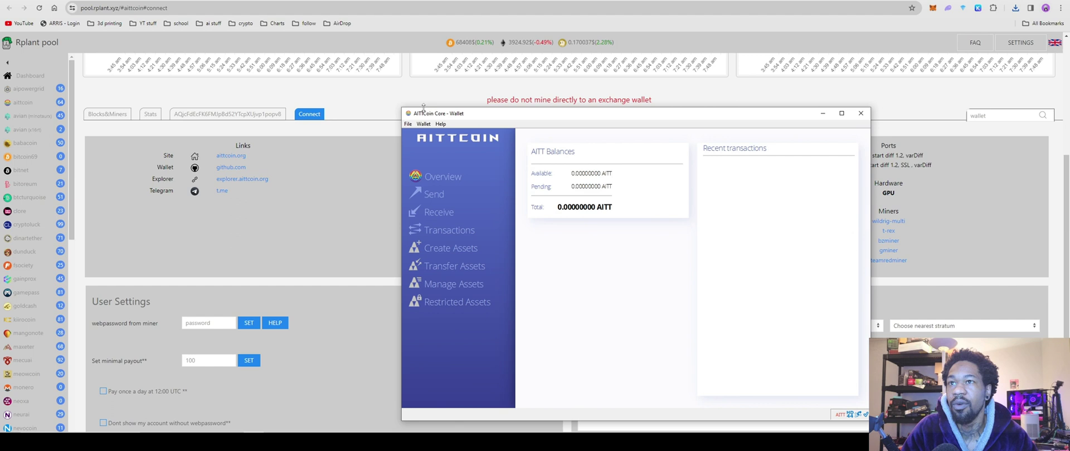
pyautogui.click(407, 124)
pyautogui.click(430, 176)
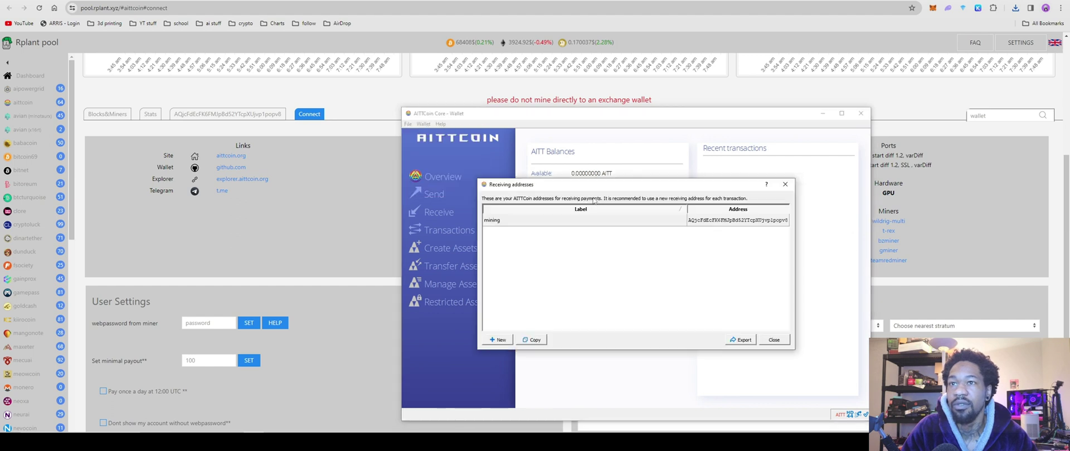
pyautogui.click(740, 221)
pyautogui.click(536, 341)
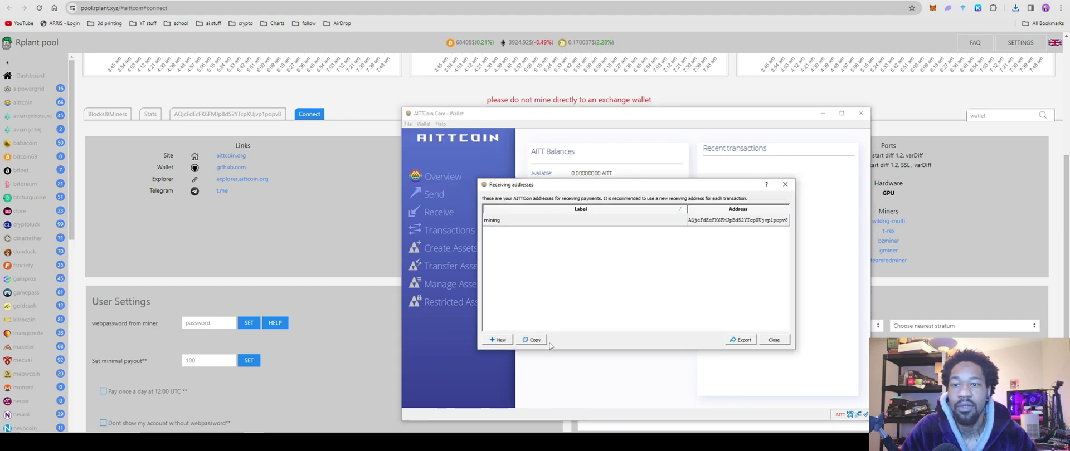
pyautogui.click(774, 340)
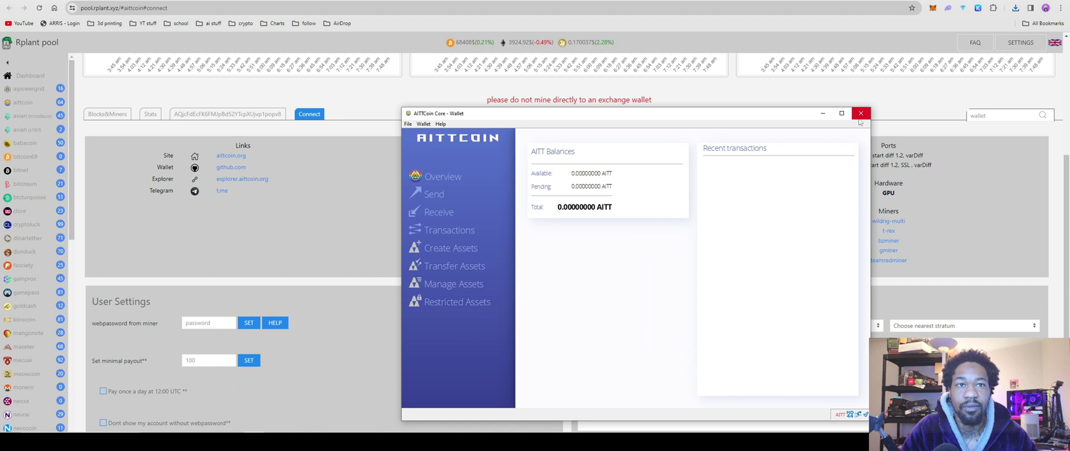
pyautogui.click(823, 113)
# Step: Paste the copied wallet address into the wallet address field of the pool's miner configuration
pyautogui.scroll(-2, 461, 232)
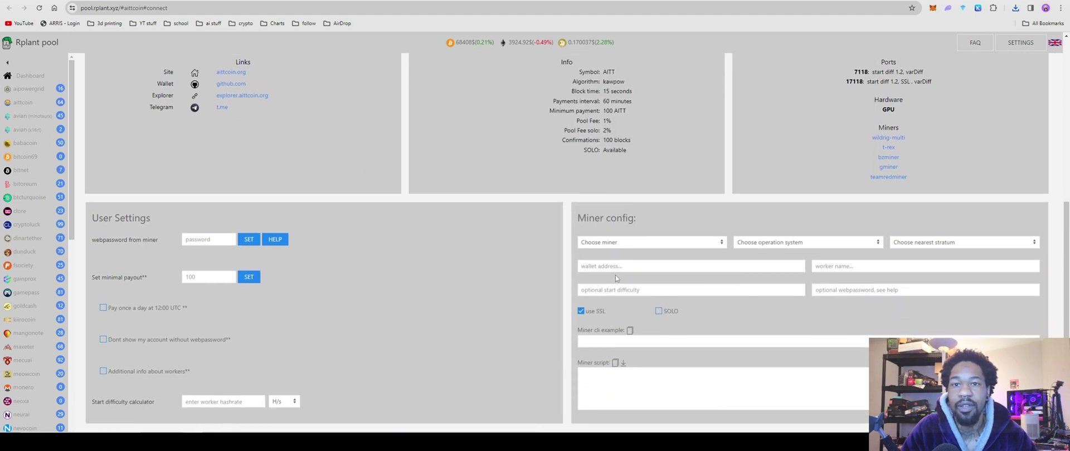
pyautogui.click(616, 267)
pyautogui.rightClick(616, 267)
pyautogui.click(641, 143)
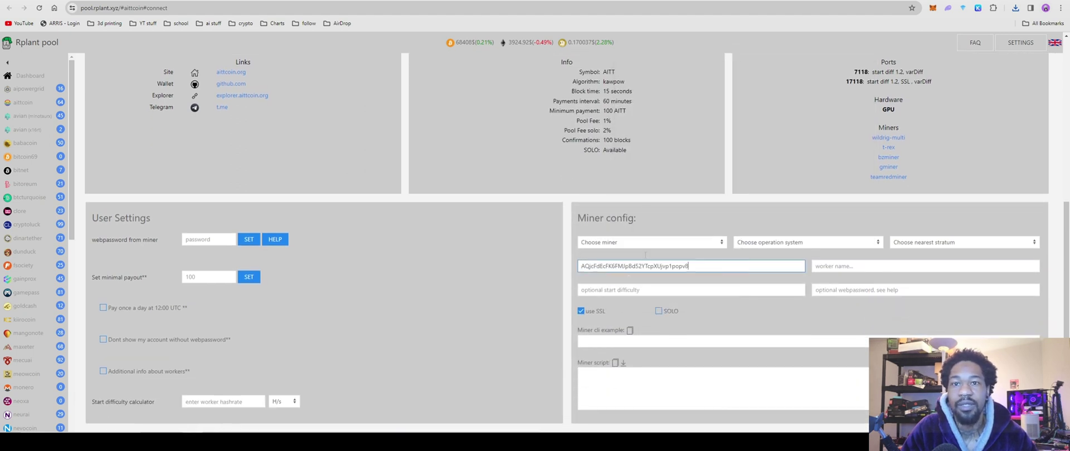
# Step: Turn off SSL and choose t-rex as the miner in the miner configuration
pyautogui.click(641, 243)
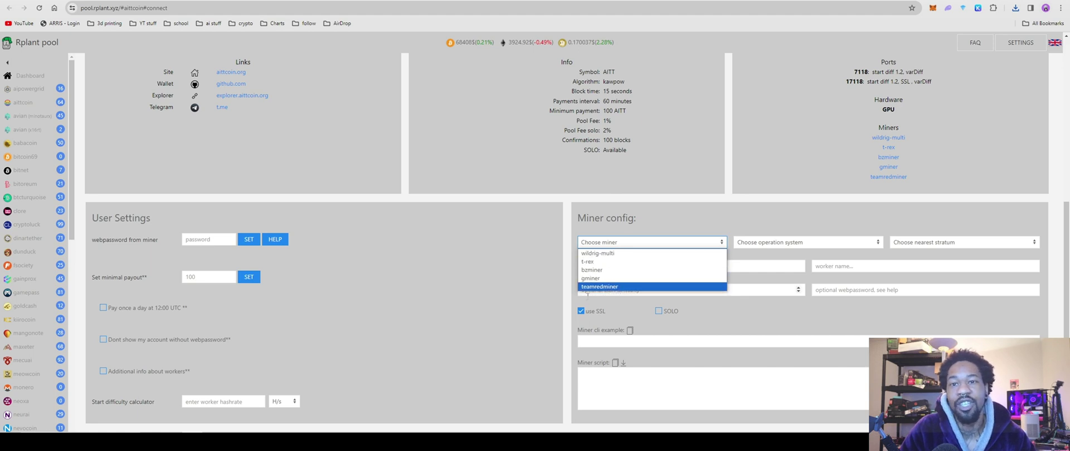
pyautogui.click(580, 313)
pyautogui.click(616, 243)
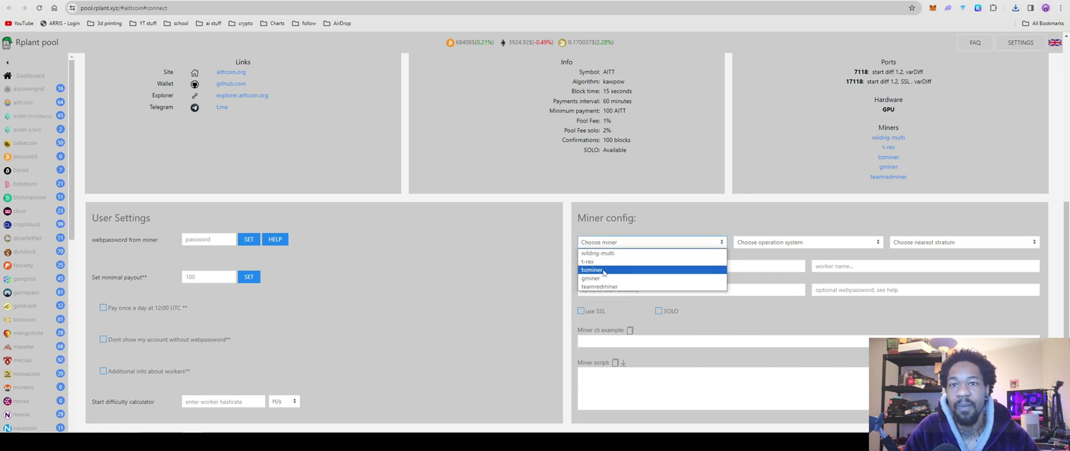
pyautogui.click(600, 264)
# Step: Set the operating system to Windows, the nearest stratum to America and the worker name to king
pyautogui.click(801, 243)
pyautogui.click(803, 253)
pyautogui.click(903, 243)
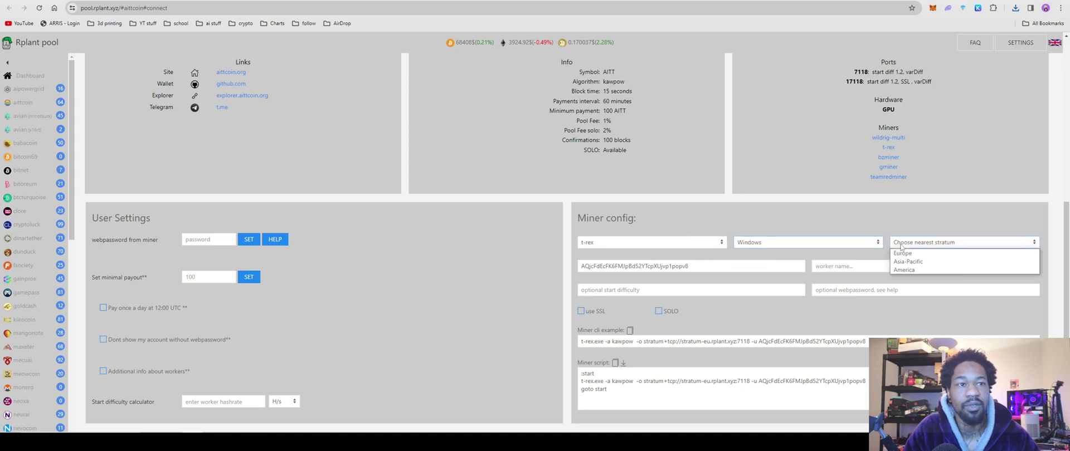
pyautogui.click(904, 271)
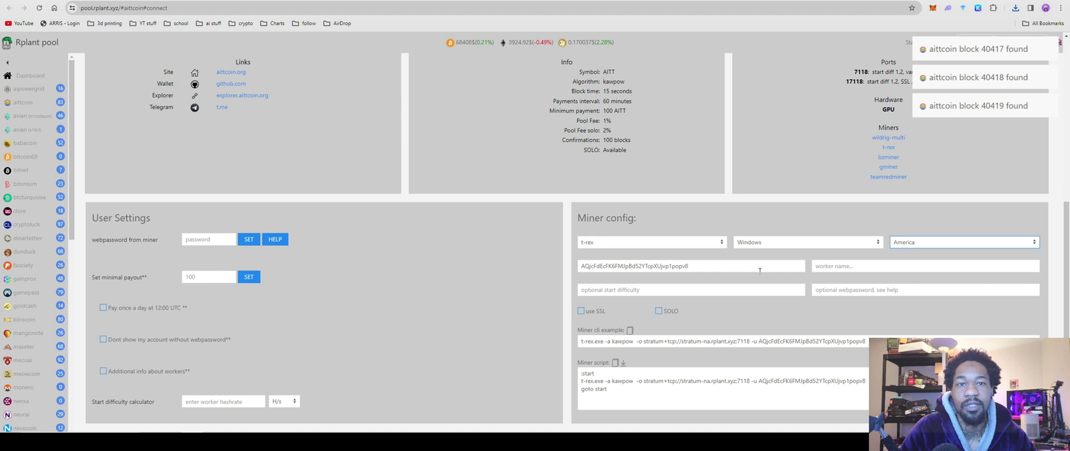
pyautogui.click(823, 268)
pyautogui.write('king')
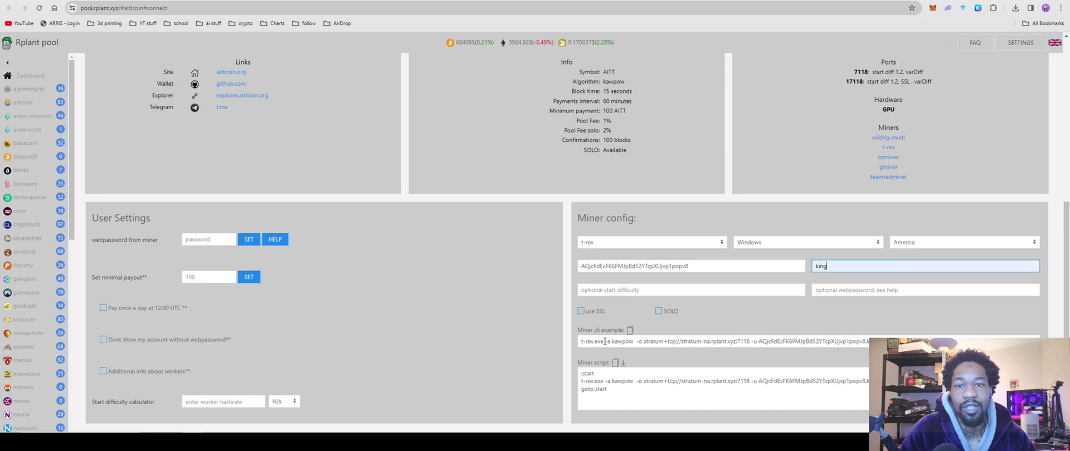
# Step: Copy the generated miner command's arguments, from -a kawpow onward, out of the command-line example
pyautogui.moveTo(605, 341); pyautogui.dragTo(878, 341)
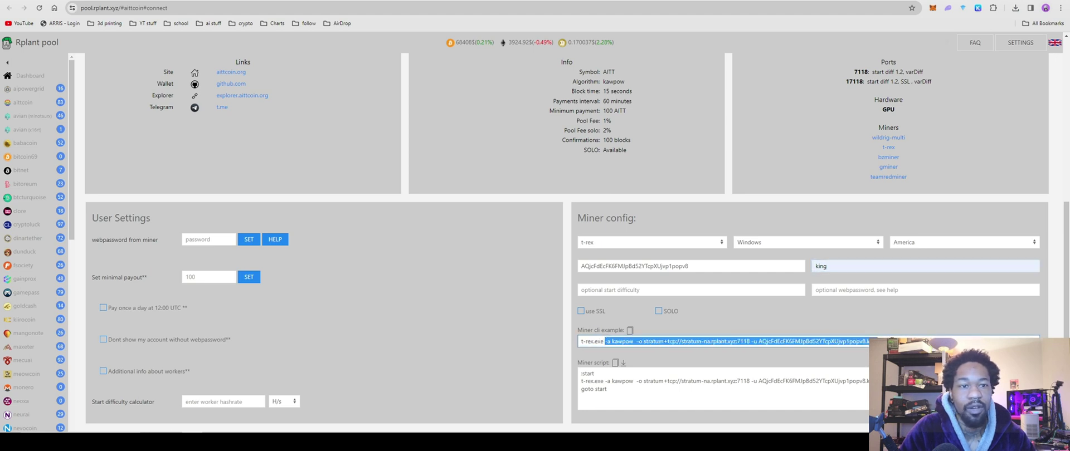
pyautogui.rightClick(659, 342)
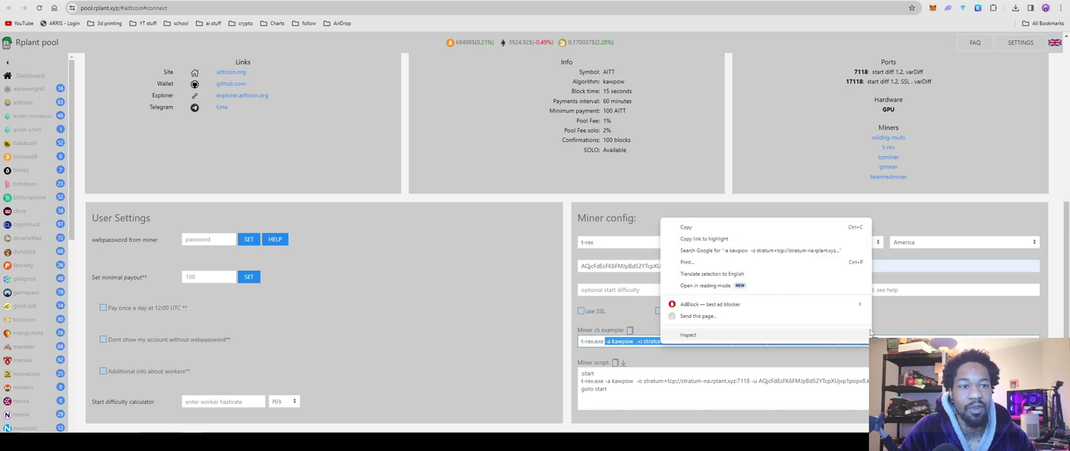
pyautogui.click(746, 228)
# Step: Open the t-rex-0.26.8-win folder inside the desktop's miners folder and look through its batch files
pyautogui.moveTo(311, 428)
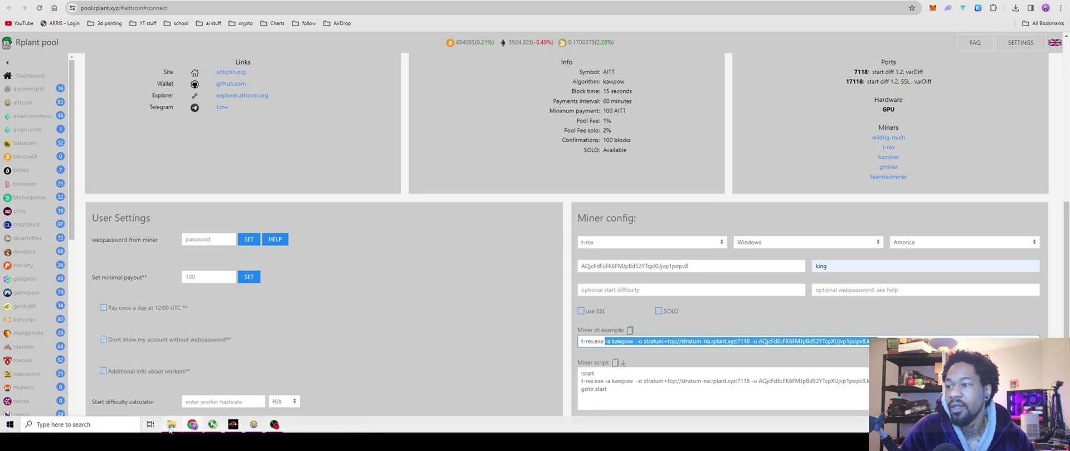
pyautogui.moveTo(170, 430)
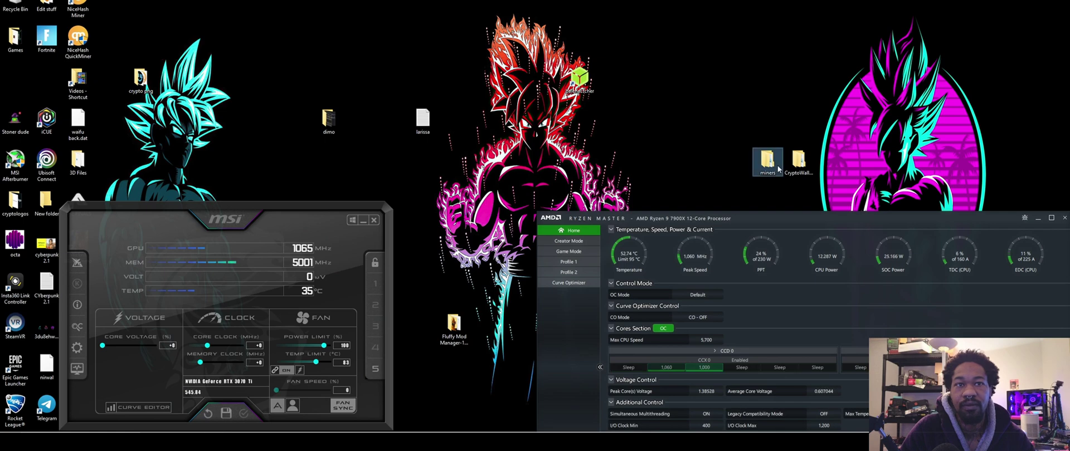
pyautogui.doubleClick(777, 166)
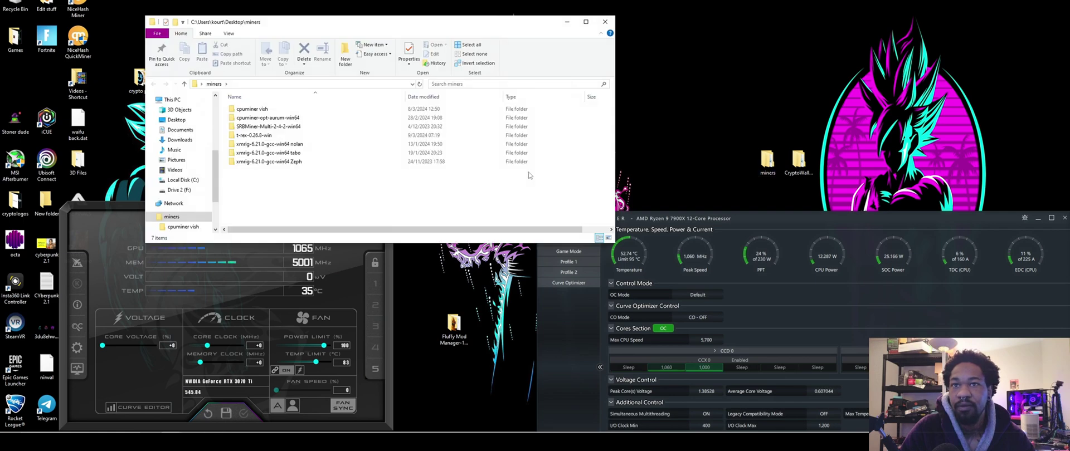
pyautogui.doubleClick(250, 136)
pyautogui.scroll(-9, 262, 157)
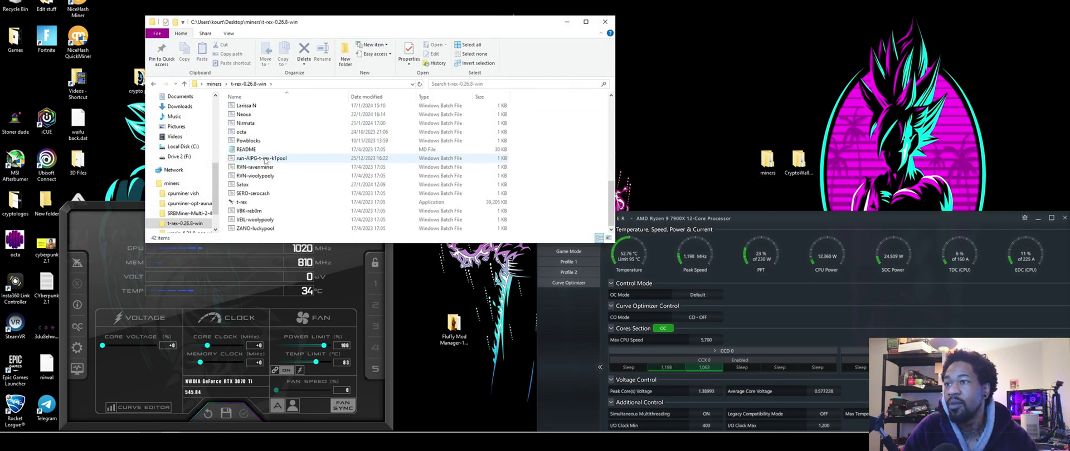
pyautogui.scroll(9, 262, 150)
# Step: Duplicate the ai power grid batch file within the t-rex folder
pyautogui.rightClick(250, 118)
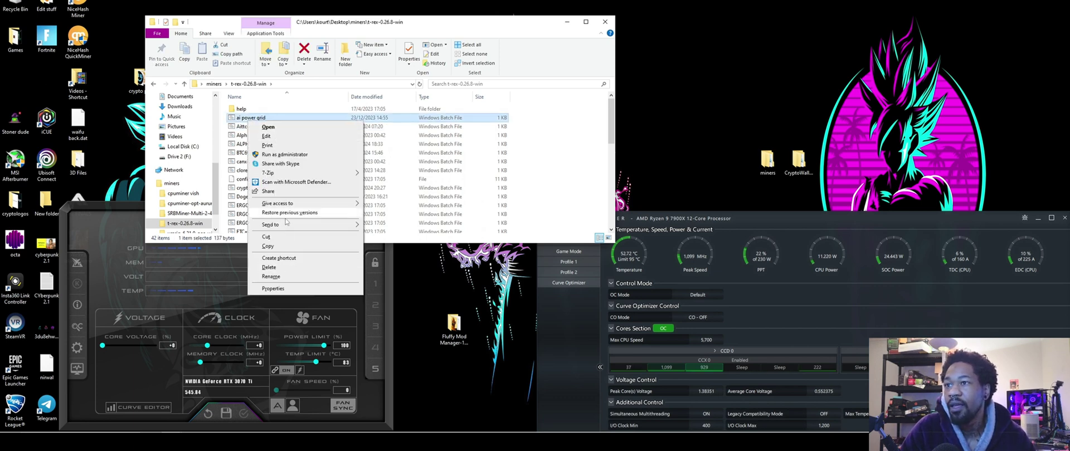
pyautogui.click(268, 247)
pyautogui.rightClick(312, 145)
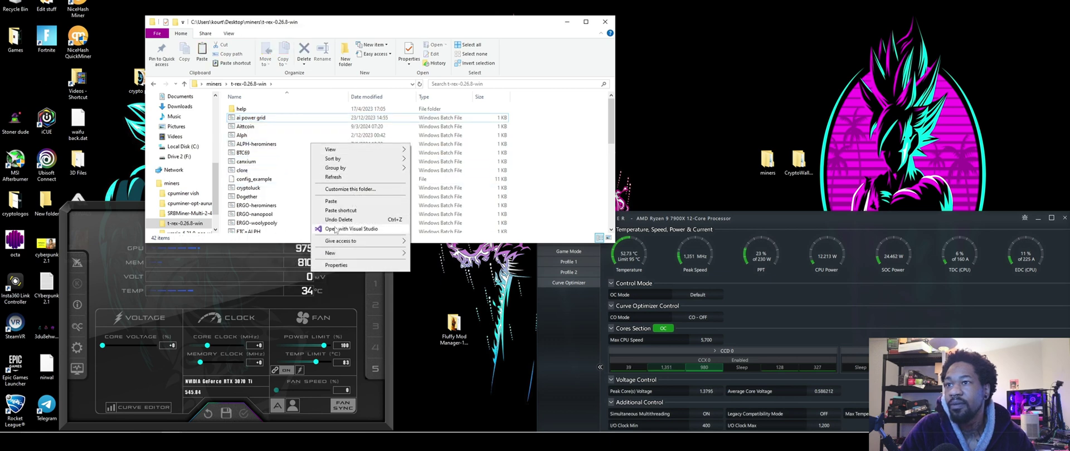
pyautogui.click(331, 201)
# Step: Rename the copied ai power grid batch file as att
pyautogui.rightClick(258, 118)
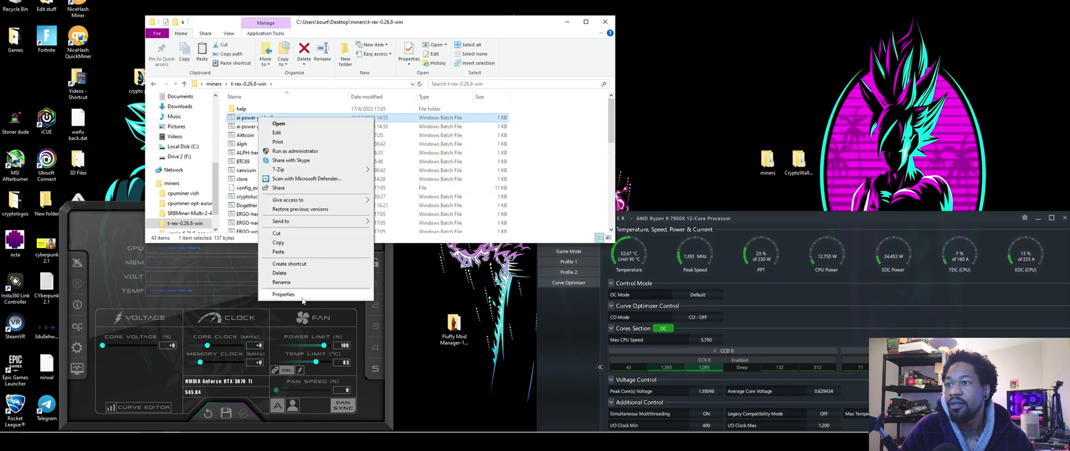
pyautogui.click(281, 283)
pyautogui.write('att')
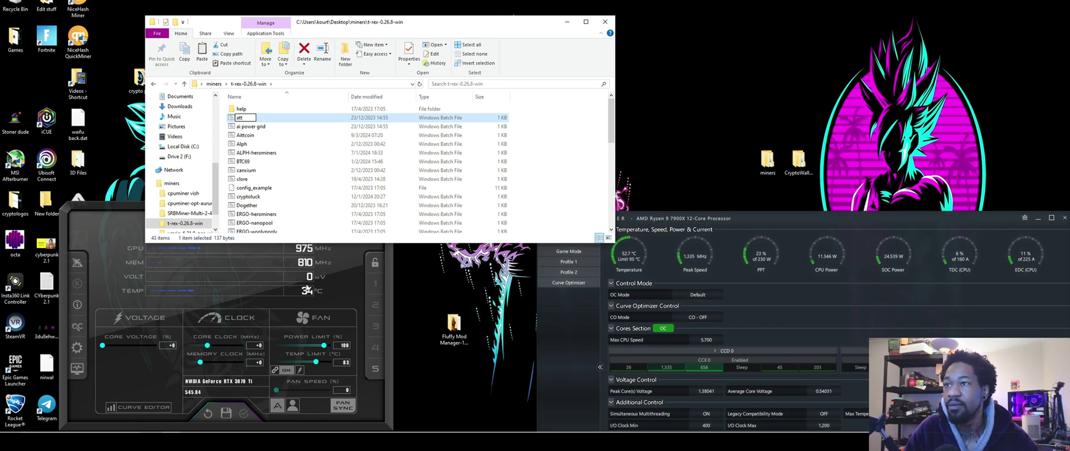
pyautogui.click(269, 123)
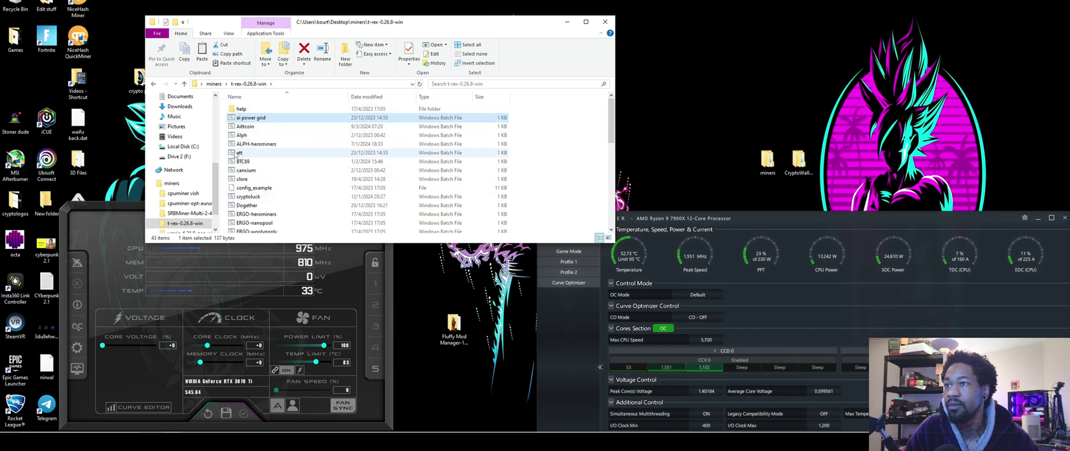
# Step: Open the att batch file for editing in the t-rex folder
pyautogui.rightClick(239, 152)
pyautogui.click(262, 168)
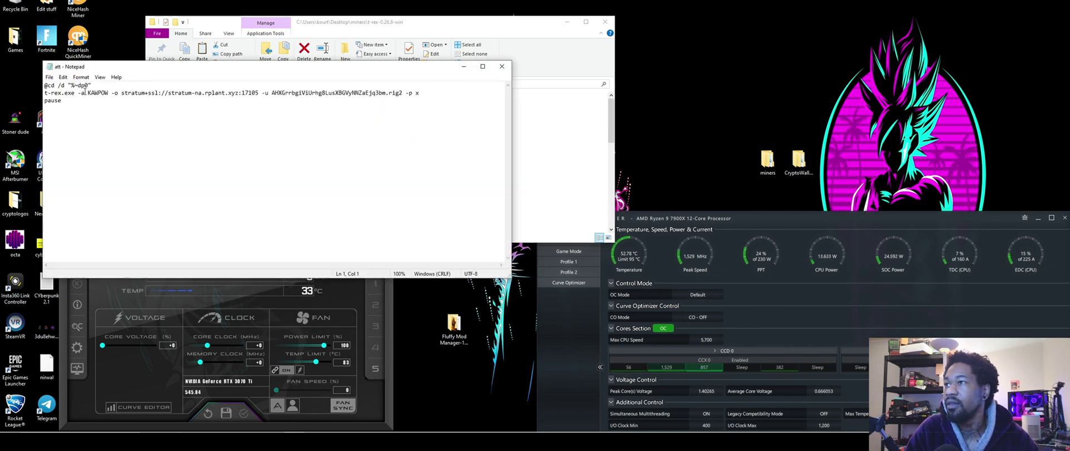
pyautogui.moveTo(45, 93); pyautogui.dragTo(146, 93)
pyautogui.click(48, 108)
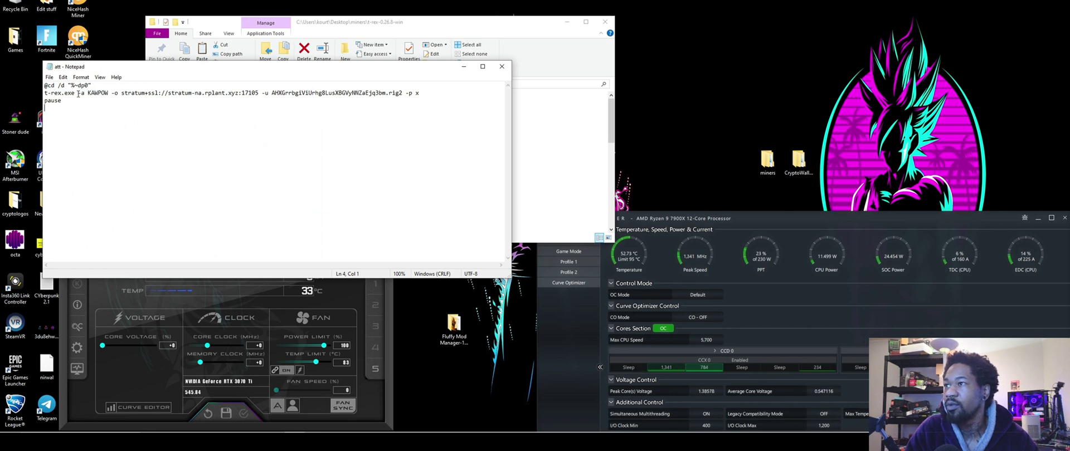
pyautogui.moveTo(77, 93); pyautogui.dragTo(402, 93)
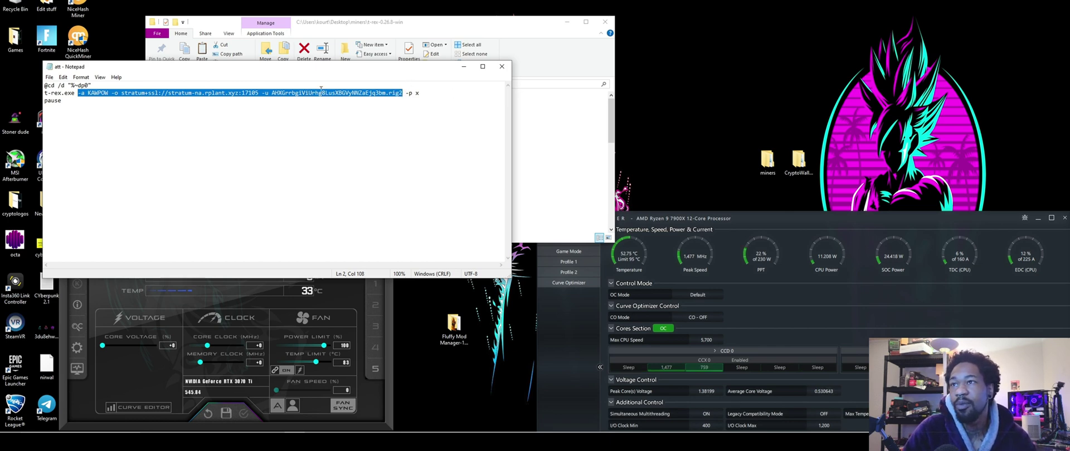
pyautogui.rightClick(322, 95)
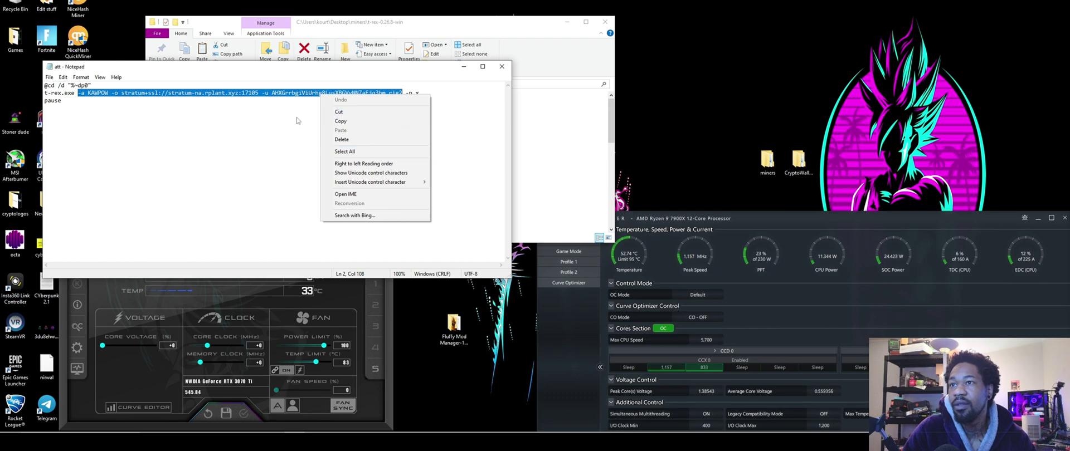
pyautogui.click(307, 105)
# Step: Switch back to the Rplant pool page and copy the selected -a kawpow arguments from the miner command example again
pyautogui.moveTo(245, 432)
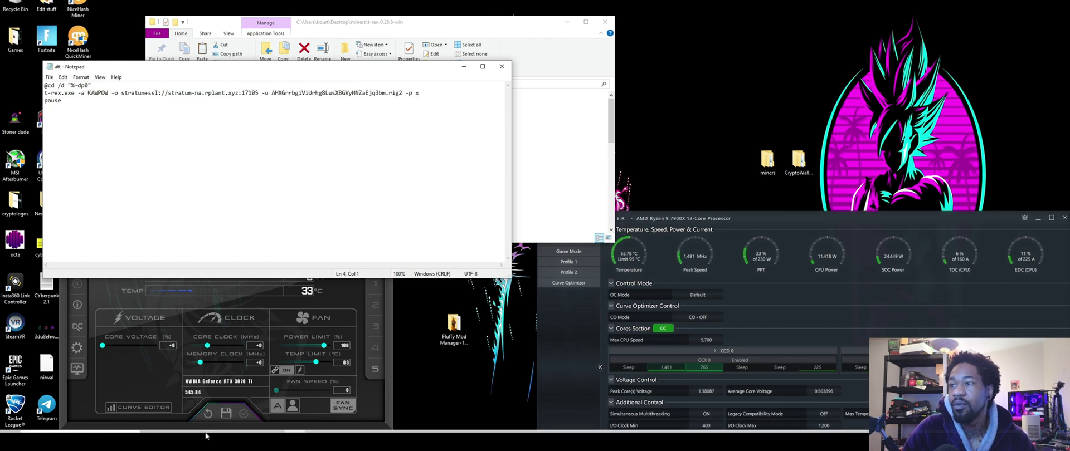
pyautogui.click(193, 427)
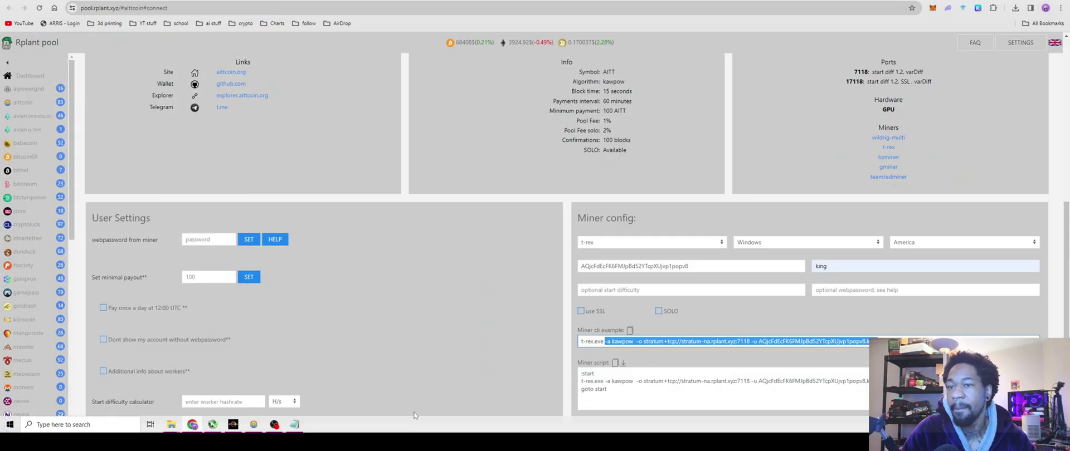
pyautogui.rightClick(708, 339)
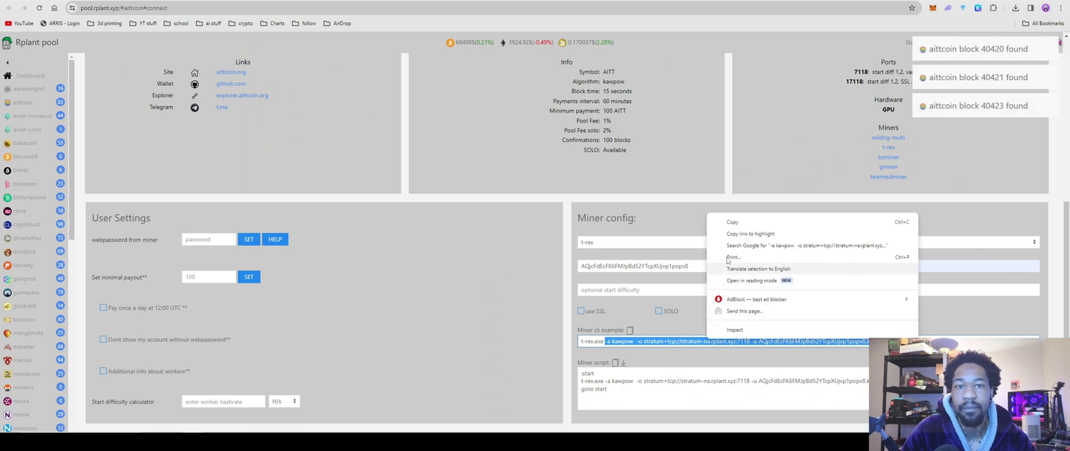
pyautogui.click(734, 223)
# Step: Replace the old arguments between t-rex.exe and -p x in the att batch file with the copied kawpow arguments
pyautogui.moveTo(252, 429)
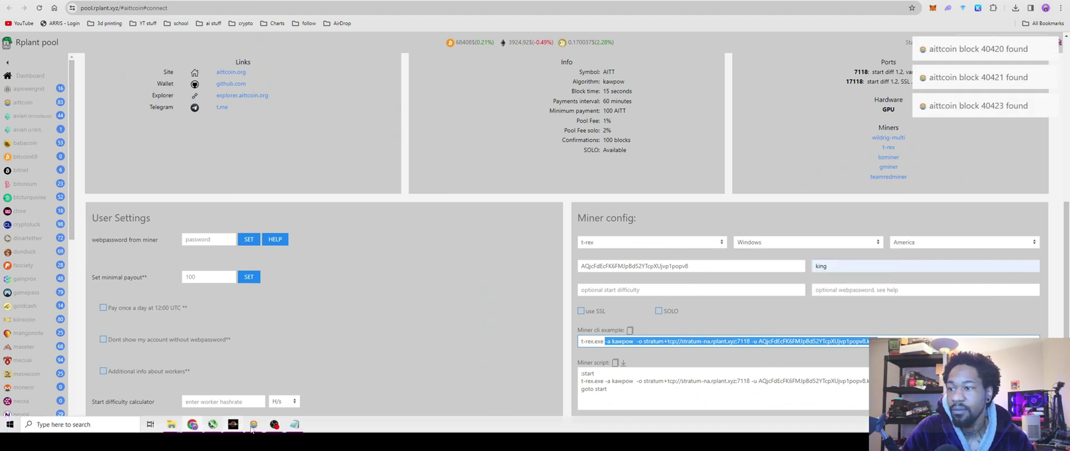
pyautogui.click(294, 427)
pyautogui.moveTo(78, 93); pyautogui.dragTo(394, 94)
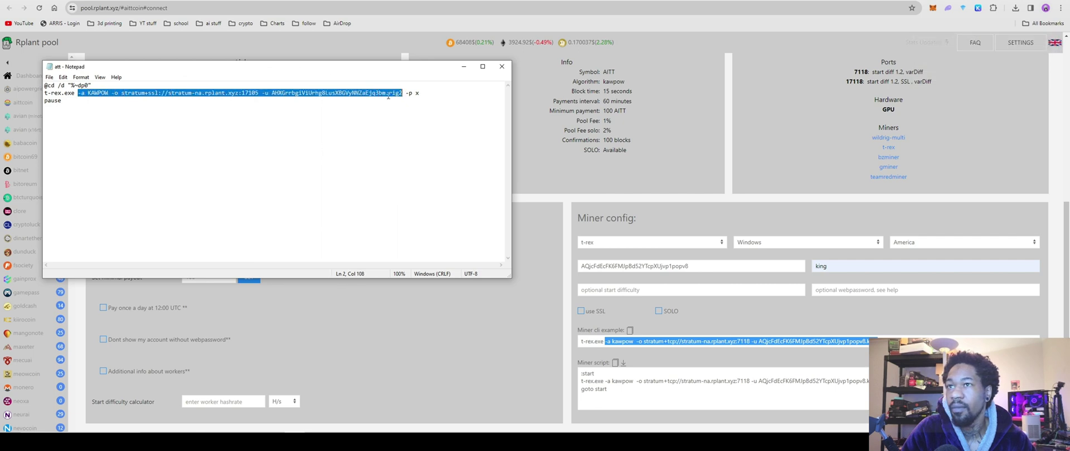
pyautogui.rightClick(388, 97)
pyautogui.click(410, 136)
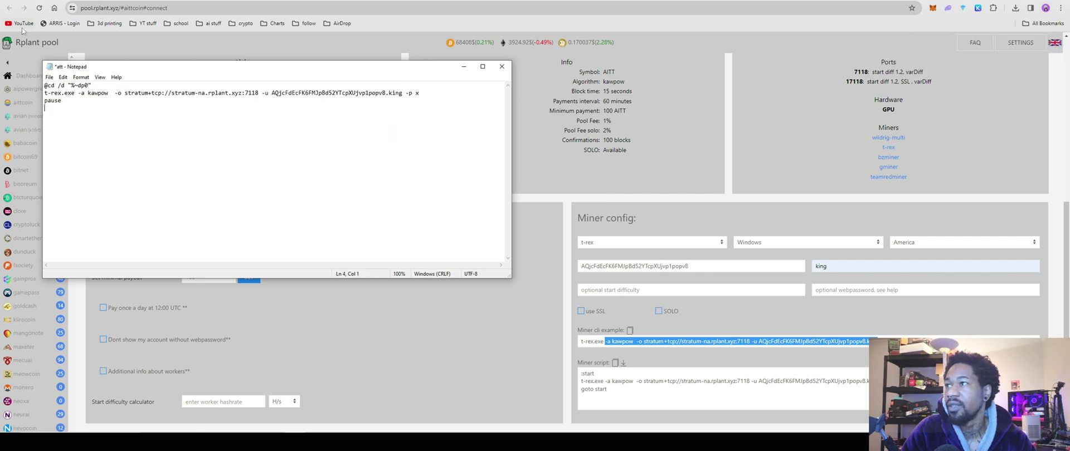
# Step: Save the att batch file and close it
pyautogui.click(52, 81)
pyautogui.click(58, 115)
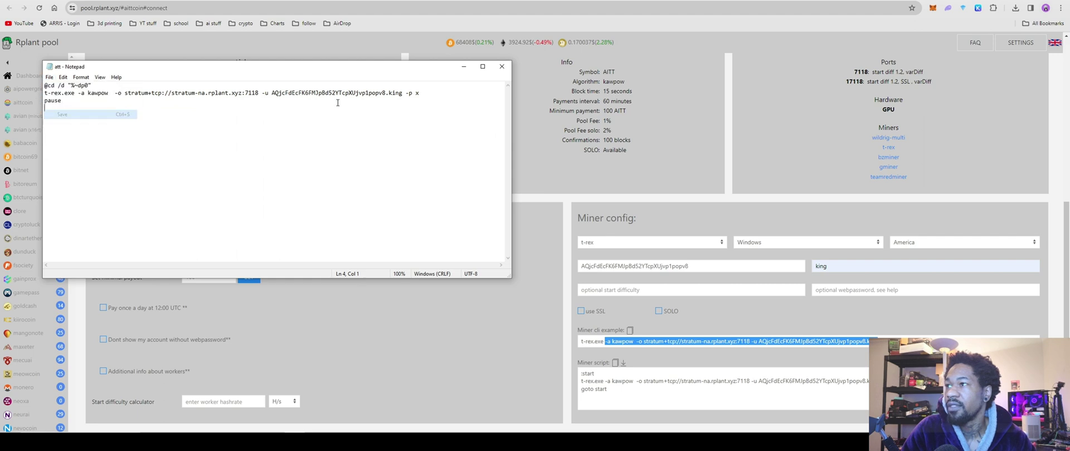
pyautogui.click(507, 65)
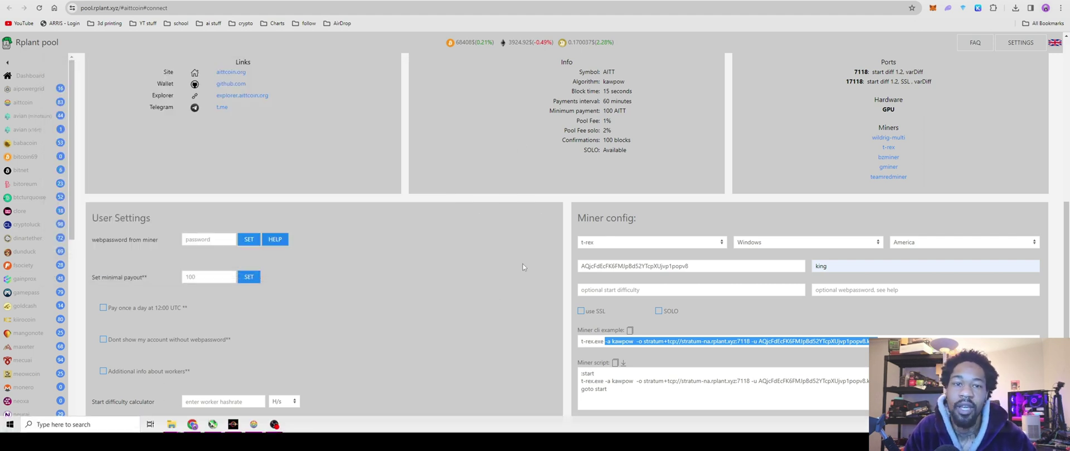
# Step: Copy the wallet address from the pool's miner configuration
pyautogui.click(751, 338)
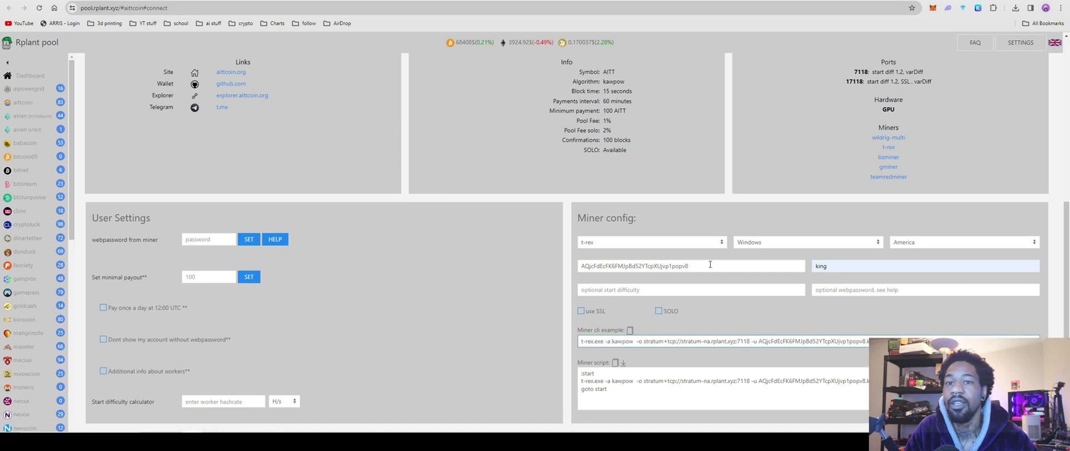
pyautogui.moveTo(707, 269); pyautogui.dragTo(488, 272)
pyautogui.rightClick(631, 261)
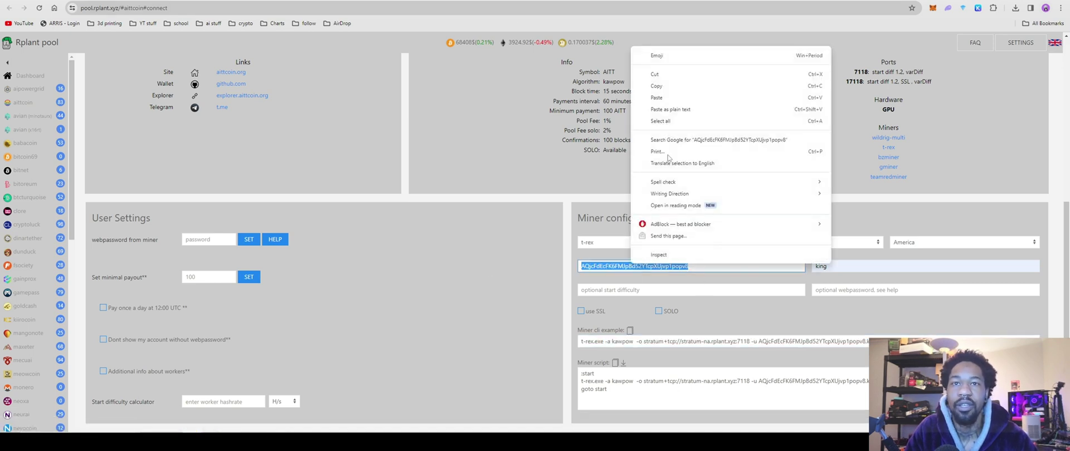
pyautogui.click(657, 100)
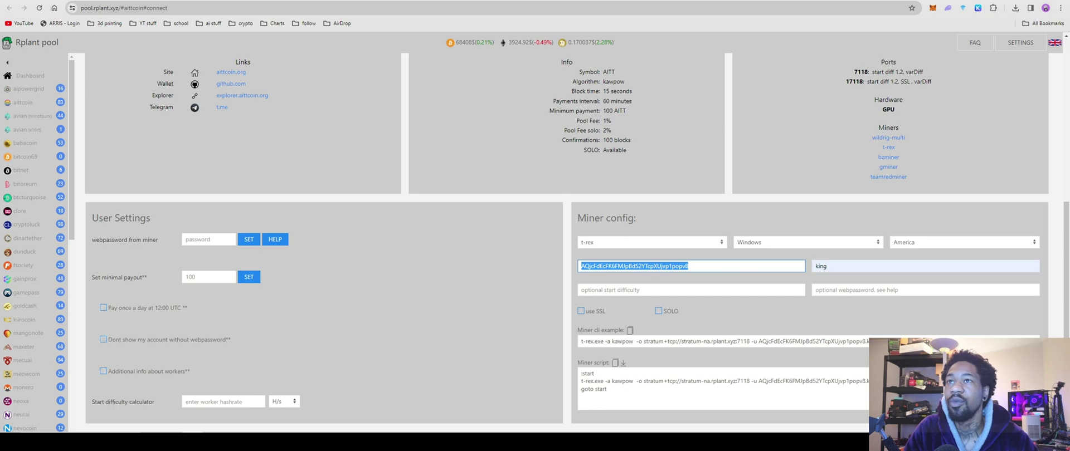
# Step: Switch to Hive OS and open the wallets list of the mining farm
pyautogui.hotkey('ctrl', 'Tab')
pyautogui.click(313, 190)
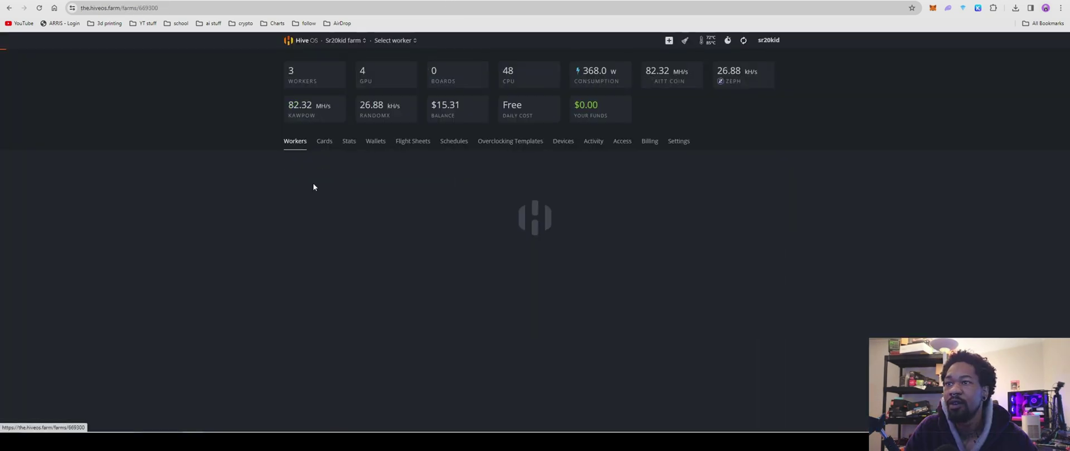
pyautogui.click(375, 142)
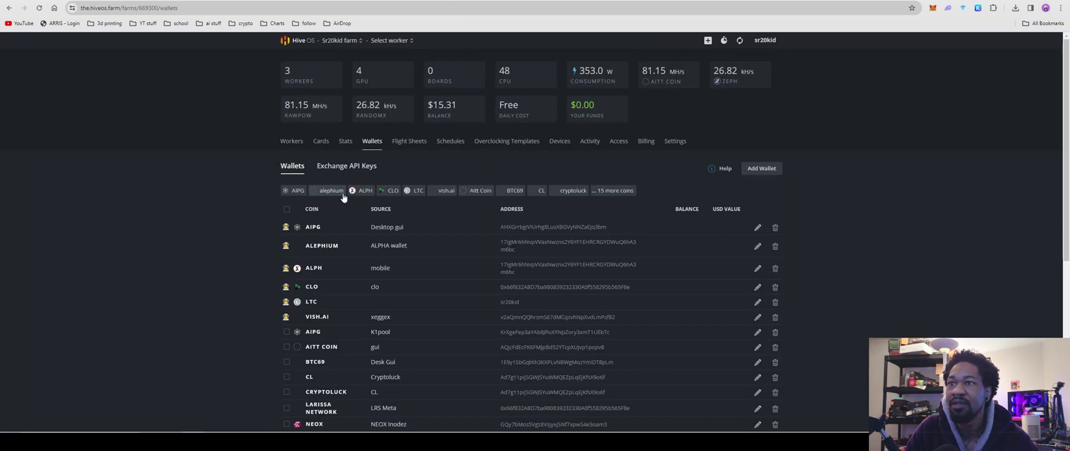
pyautogui.click(761, 169)
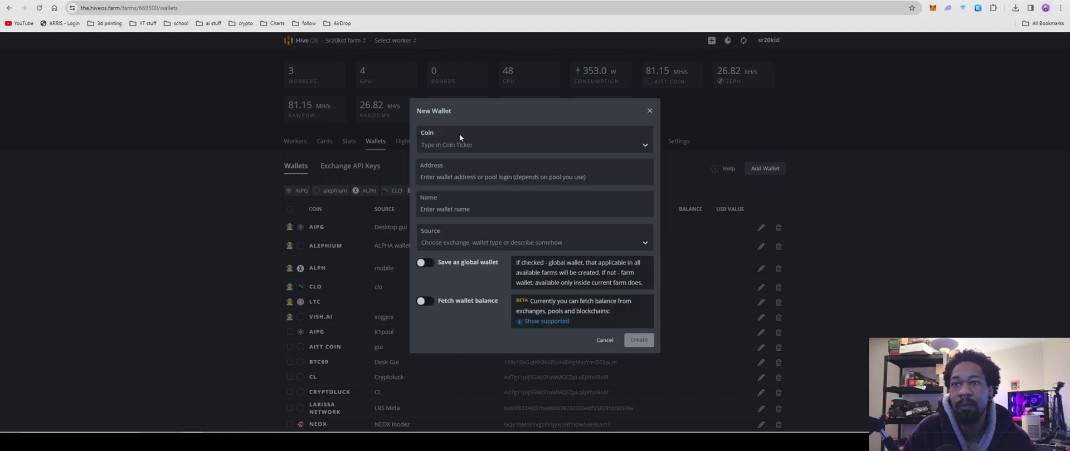
pyautogui.click(454, 144)
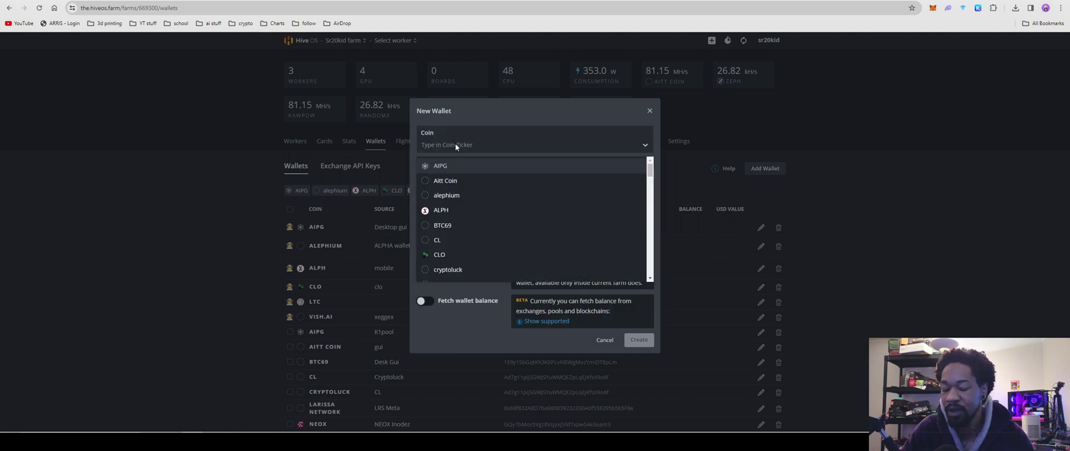
pyautogui.write('AT')
pyautogui.press('BackSpace')
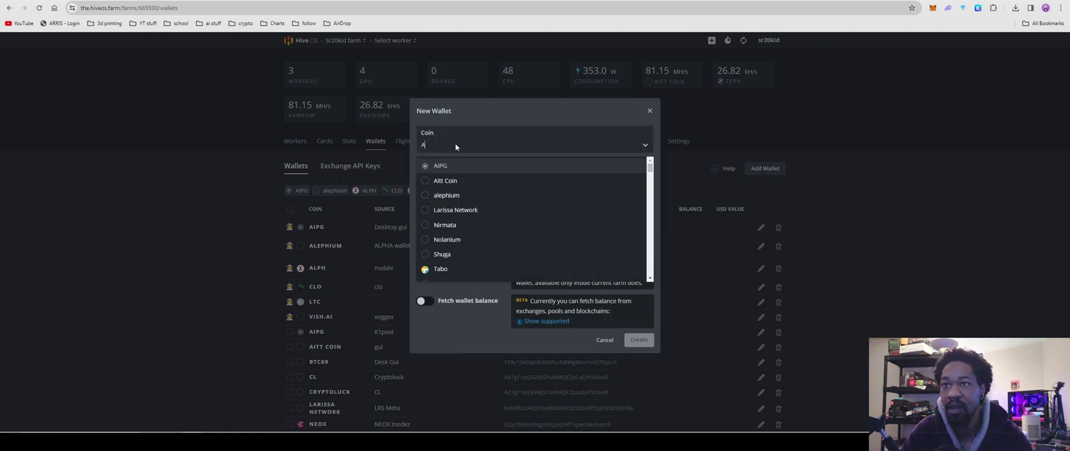
pyautogui.write('ITT')
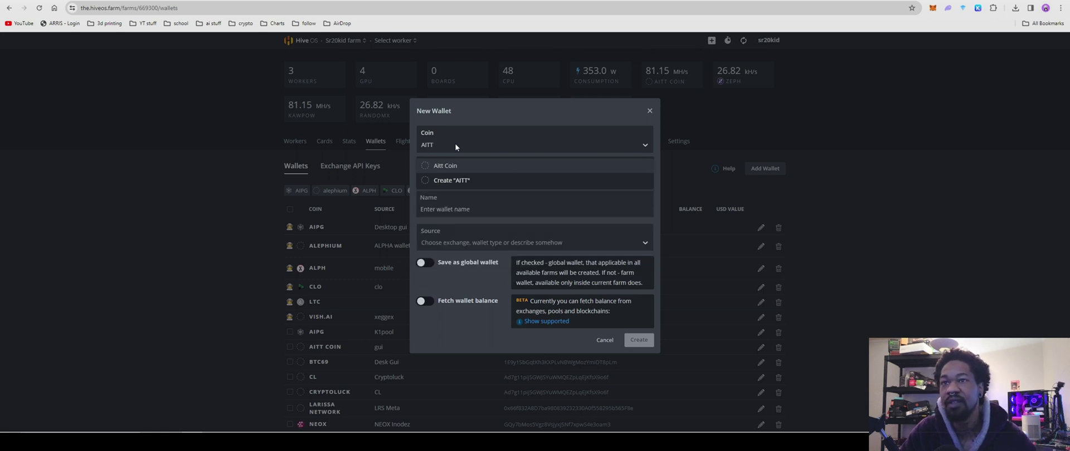
pyautogui.click(526, 193)
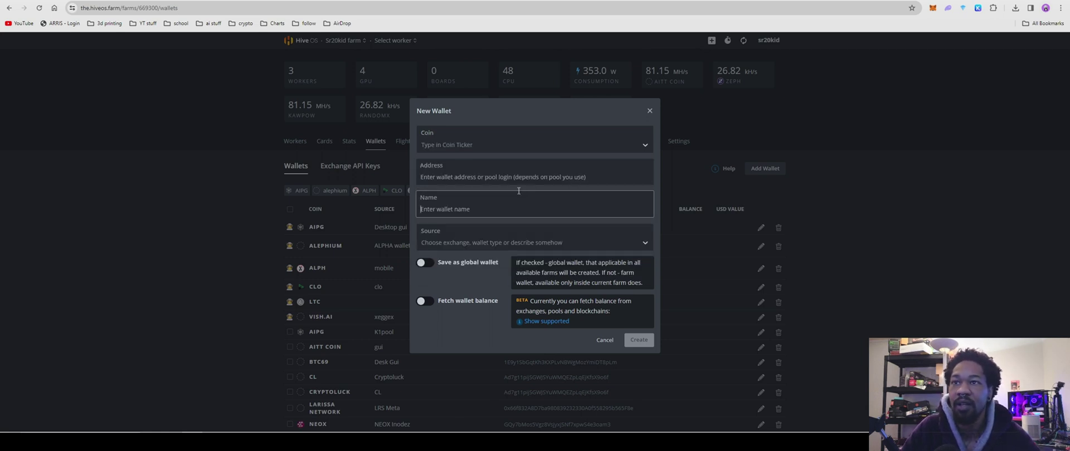
pyautogui.rightClick(490, 179)
pyautogui.click(531, 258)
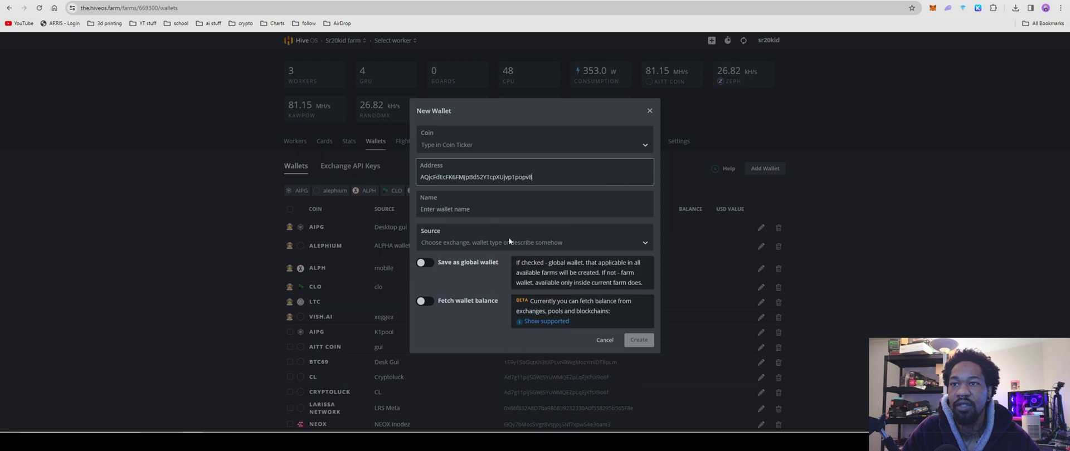
pyautogui.click(485, 209)
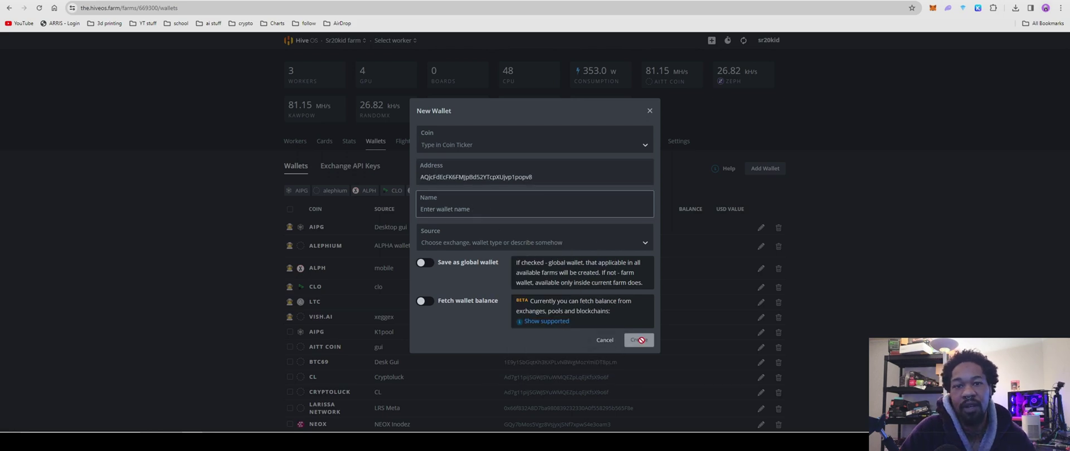
pyautogui.click(605, 341)
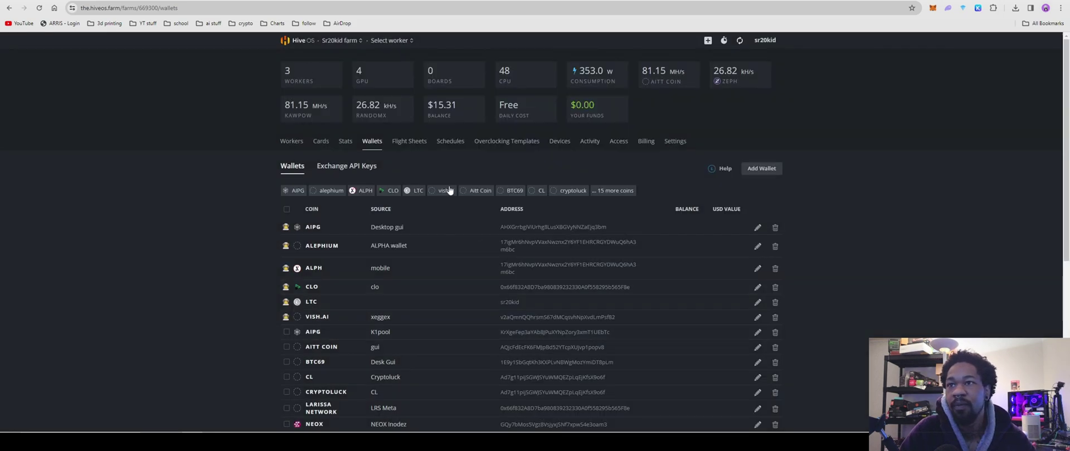
# Step: Start a new flight sheet for Aitt Coin with the gui wallet and the pool option Configure in miner
pyautogui.click(413, 141)
pyautogui.scroll(-1, 545, 260)
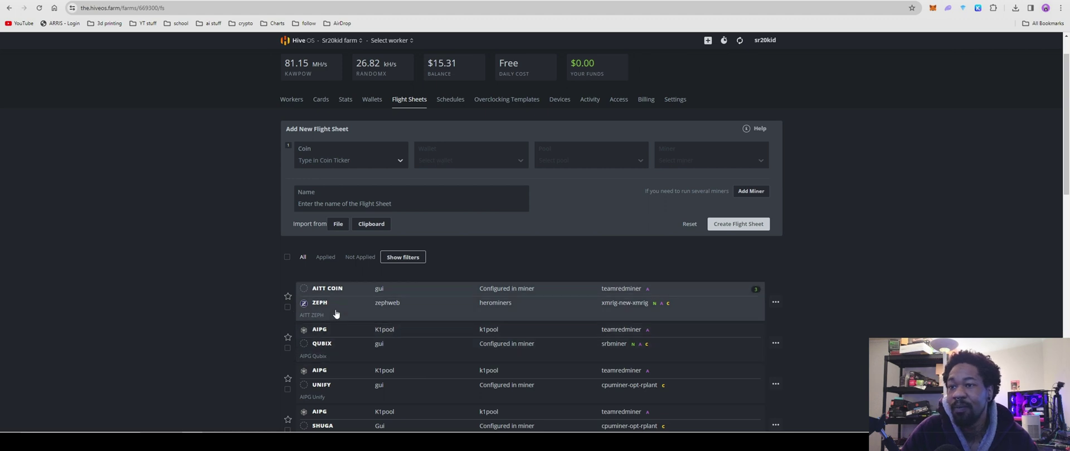
pyautogui.scroll(1, 551, 270)
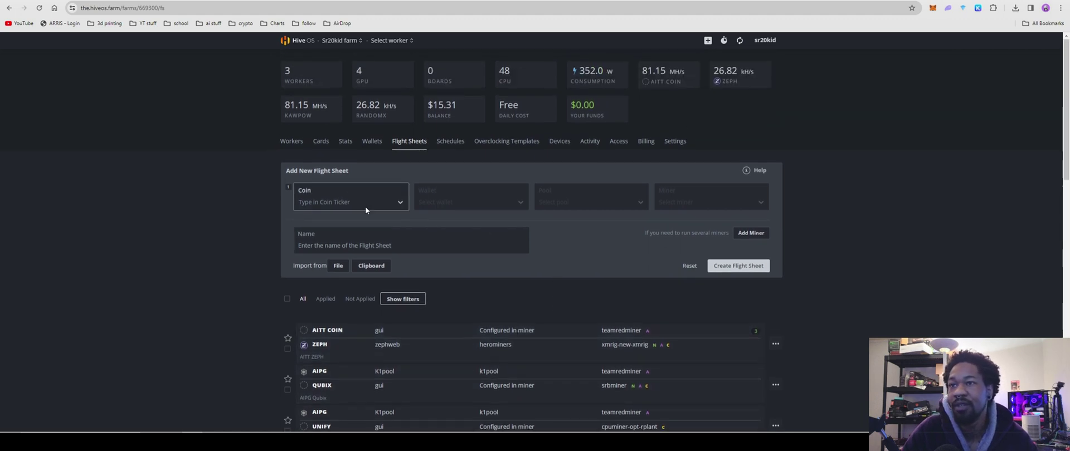
pyautogui.click(365, 206)
pyautogui.click(323, 237)
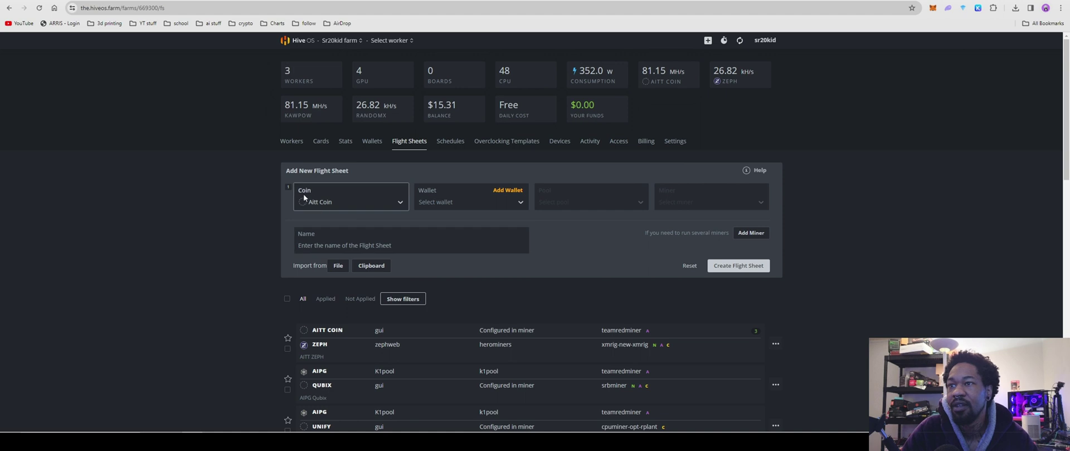
pyautogui.click(447, 201)
pyautogui.click(446, 222)
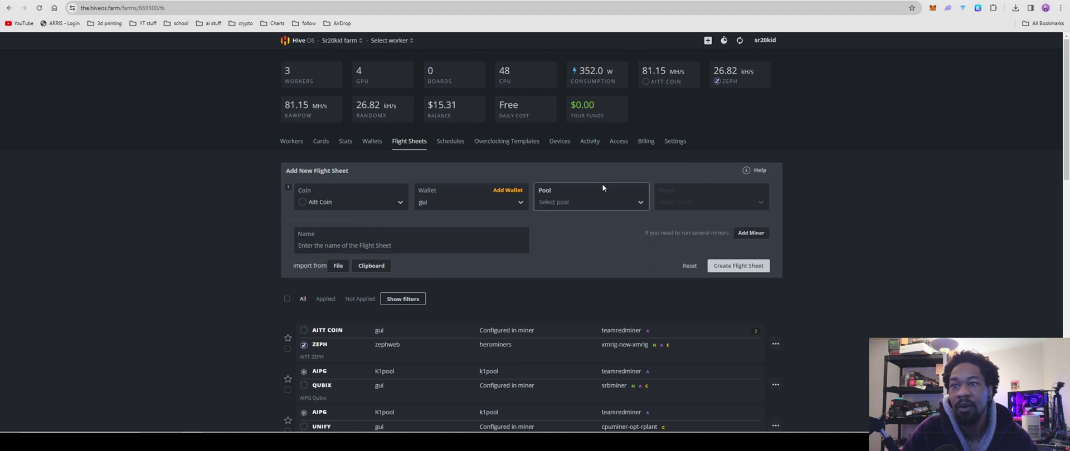
pyautogui.click(612, 195)
pyautogui.click(575, 221)
# Step: Choose TeamRedMiner as the miner for the new flight sheet
pyautogui.click(697, 199)
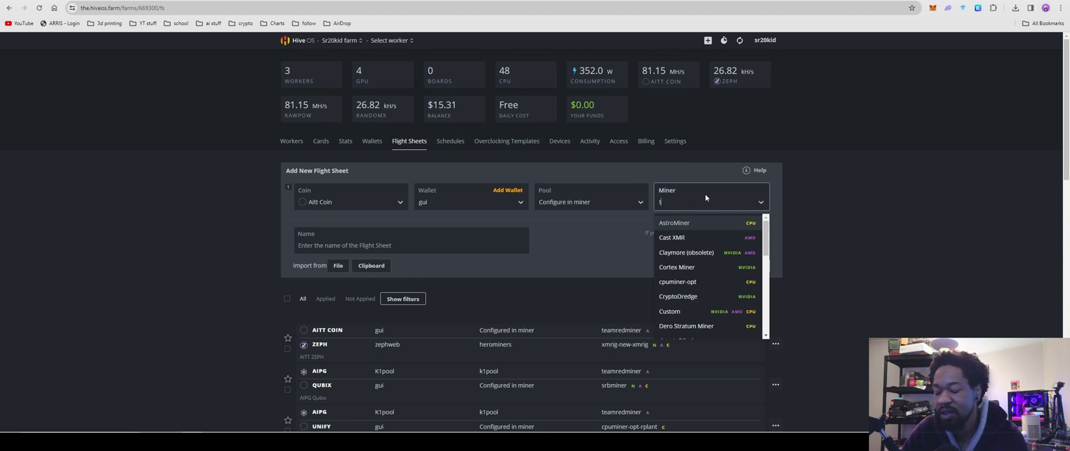
pyautogui.write('team')
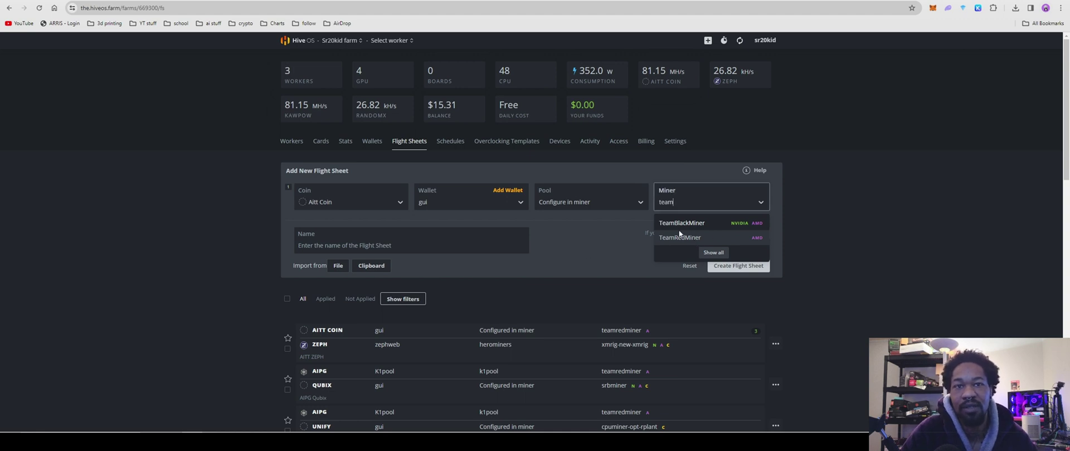
pyautogui.click(680, 238)
# Step: Open the TeamRedMiner configuration and set the first coin's hash algorithm to kawpow
pyautogui.click(742, 190)
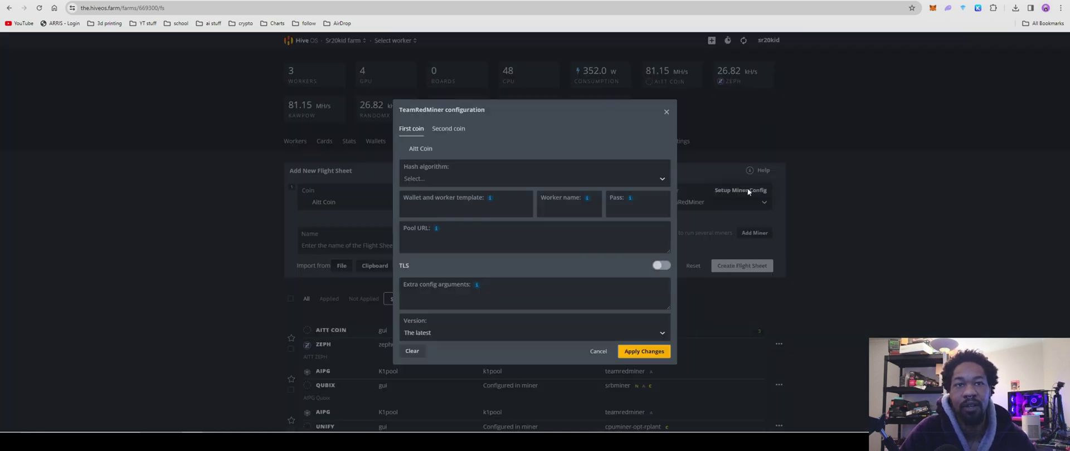
pyautogui.click(504, 180)
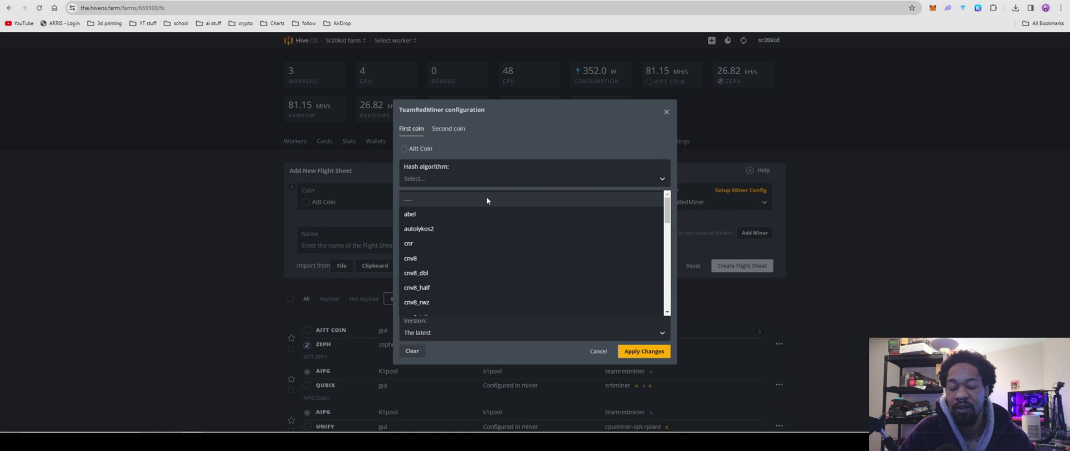
pyautogui.write('ka')
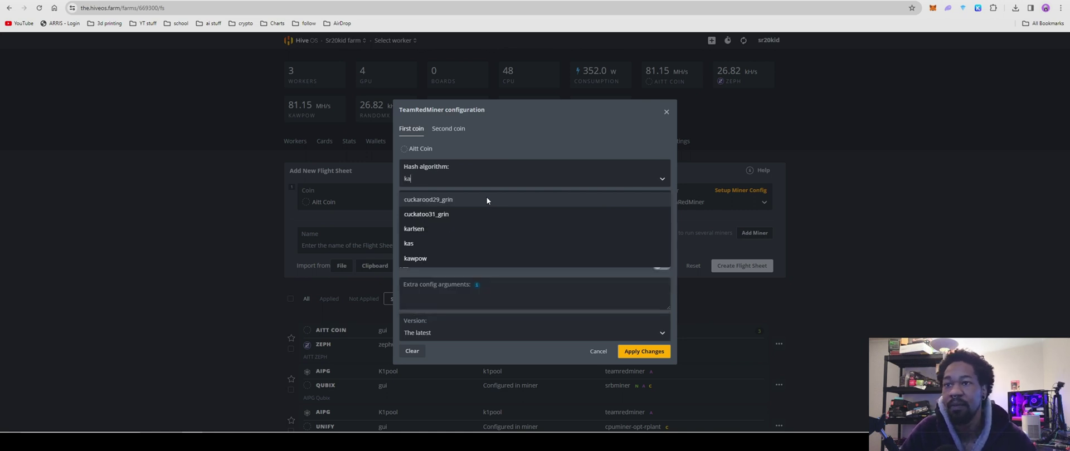
pyautogui.press('Down')
pyautogui.press('Down')
pyautogui.press('Down')
pyautogui.press('Down')
pyautogui.press('Return')
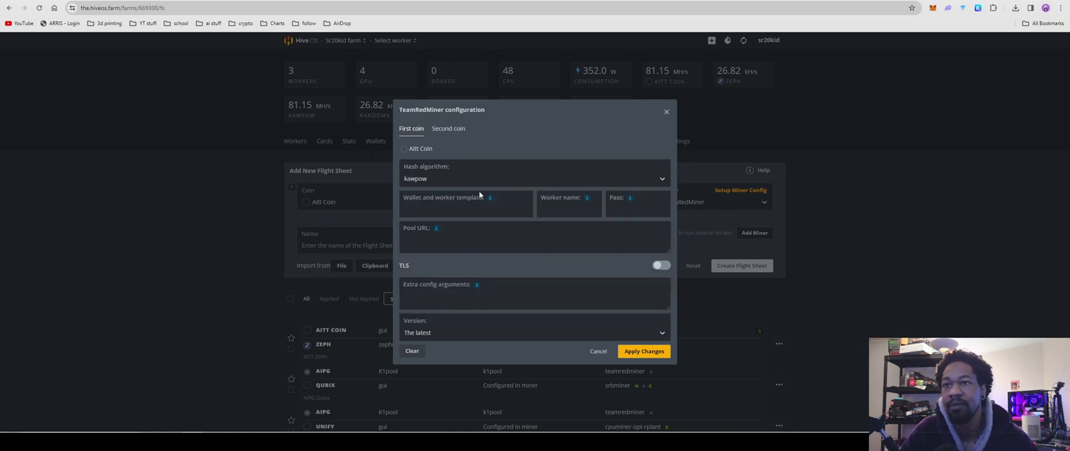
# Step: Set the first coin's wallet and worker template to %WAL%.%WORKER_NAME%
pyautogui.click(481, 201)
pyautogui.click(512, 226)
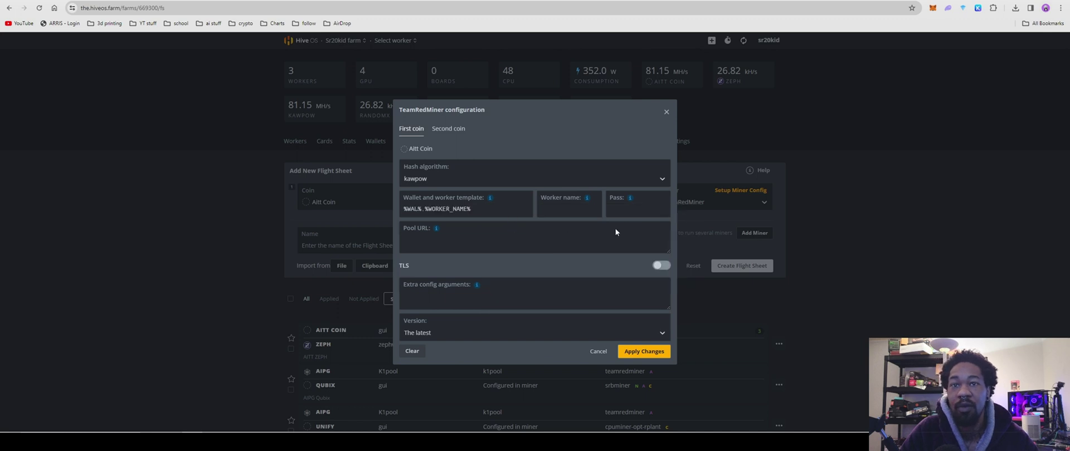
# Step: Switch to the Rplant pool page and copy the pool address stratum+tcp://stratum-na.rplant.xyz:7118 from the miner CLI example
pyautogui.click(446, 237)
pyautogui.click(418, 251)
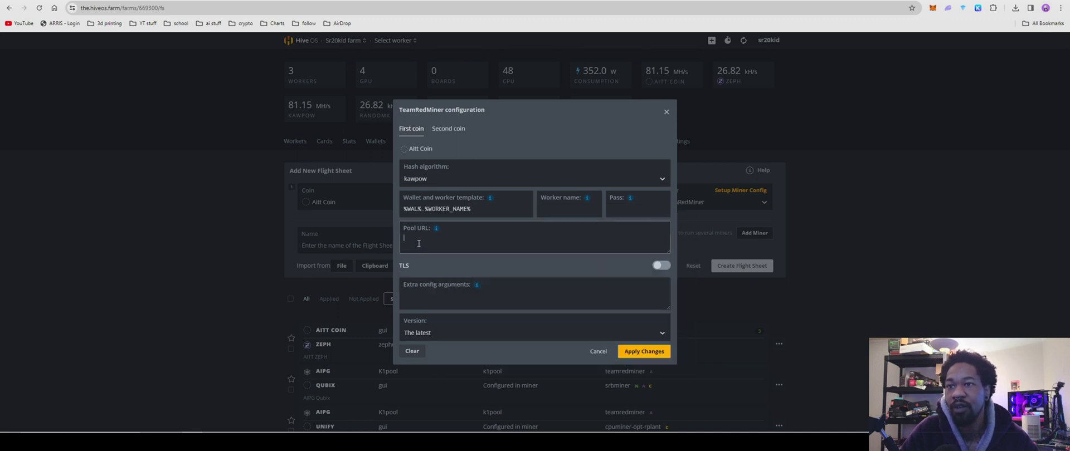
pyautogui.rightClick(418, 244)
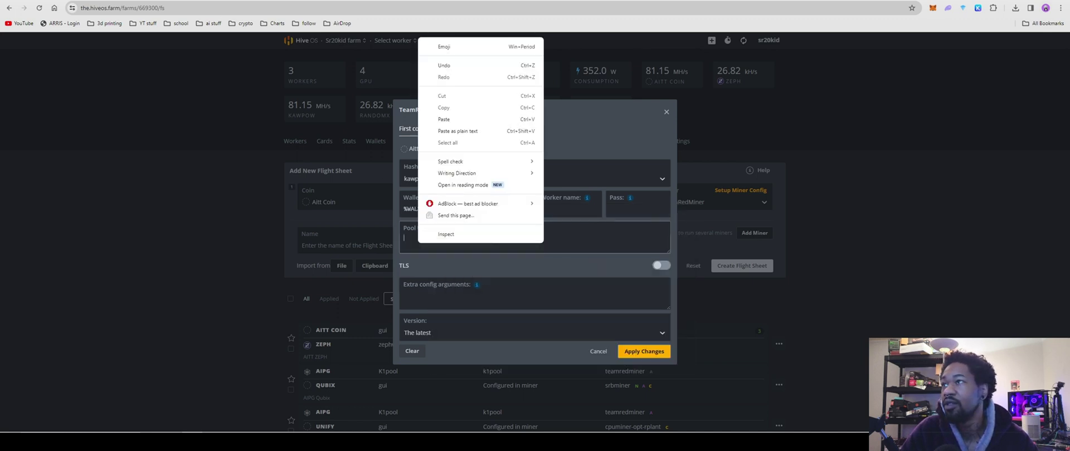
pyautogui.hotkey('alt', 'Tab')
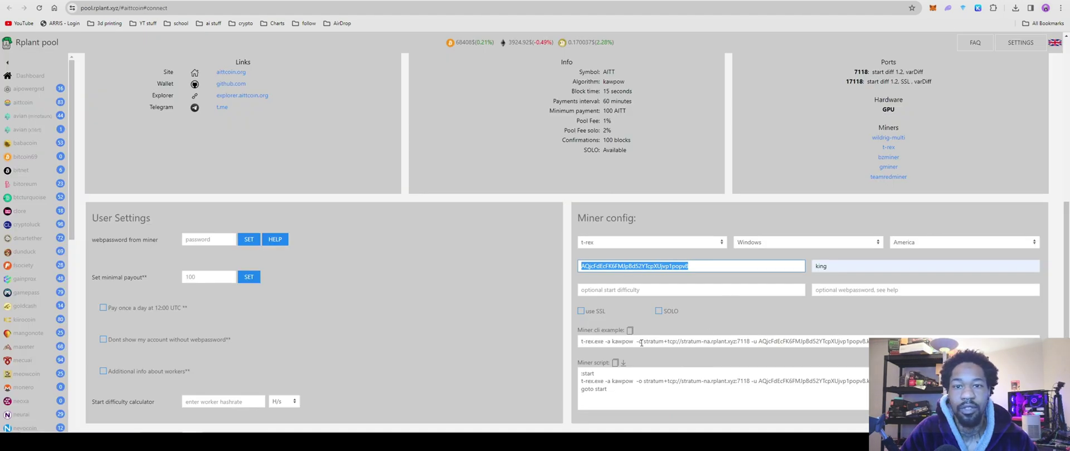
pyautogui.moveTo(641, 343); pyautogui.dragTo(742, 340)
pyautogui.rightClick(750, 341)
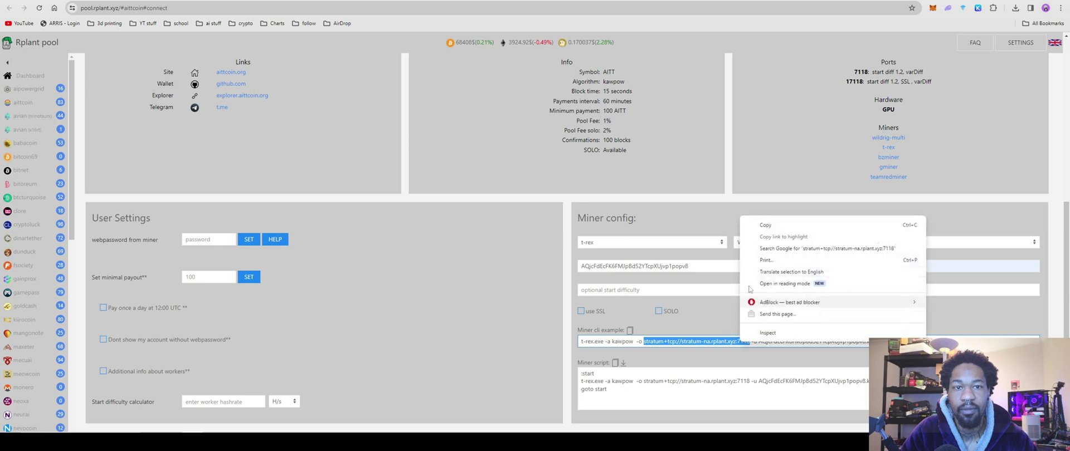
pyautogui.click(763, 226)
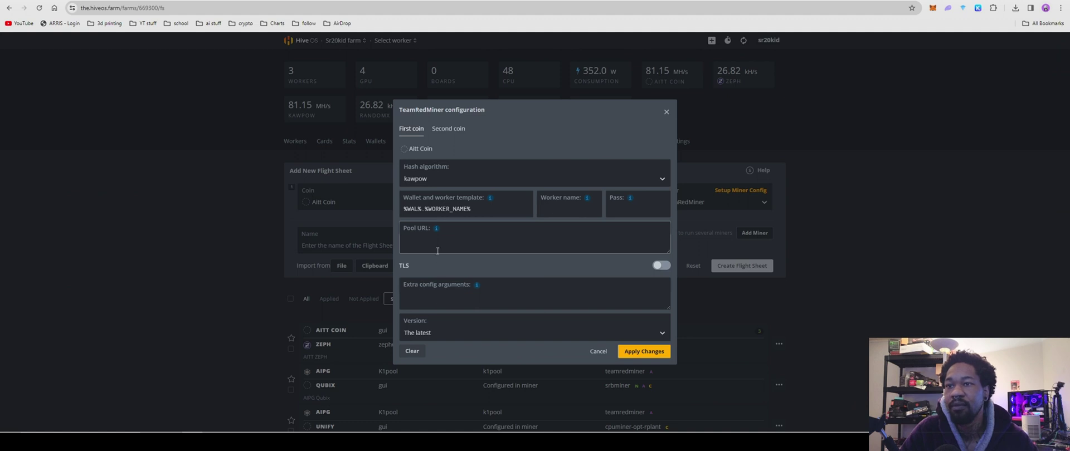
# Step: Back in Hive OS, paste stratum+tcp://stratum-na.rplant.xyz:7118 as the pool URL and apply the TeamRedMiner configuration
pyautogui.rightClick(437, 251)
pyautogui.click(457, 122)
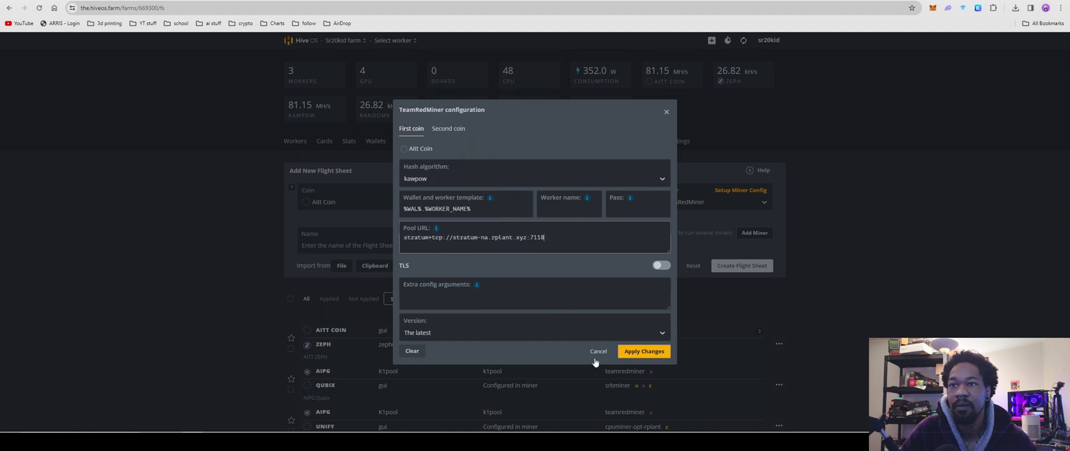
pyautogui.click(643, 351)
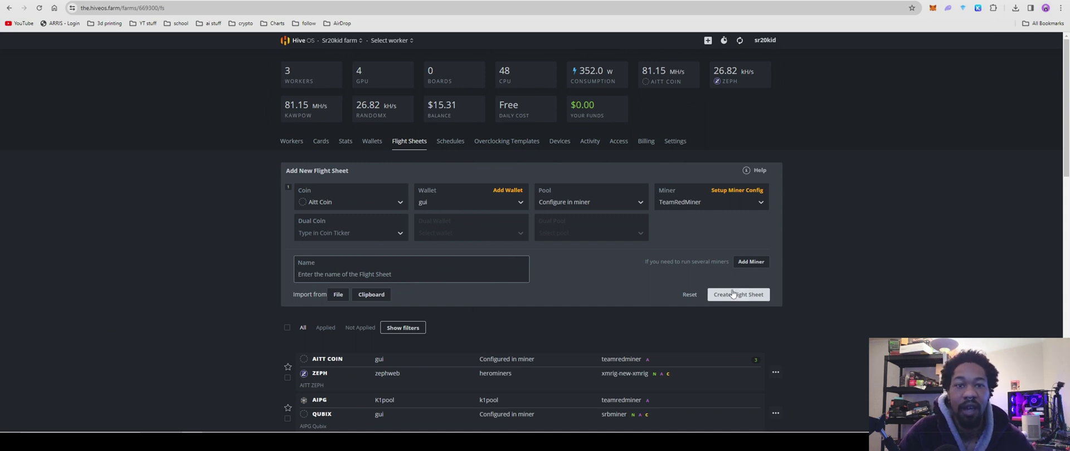
# Step: Switch to the AITT coin website and look through its genesis block, blockchain info and vision sections
pyautogui.click(814, 204)
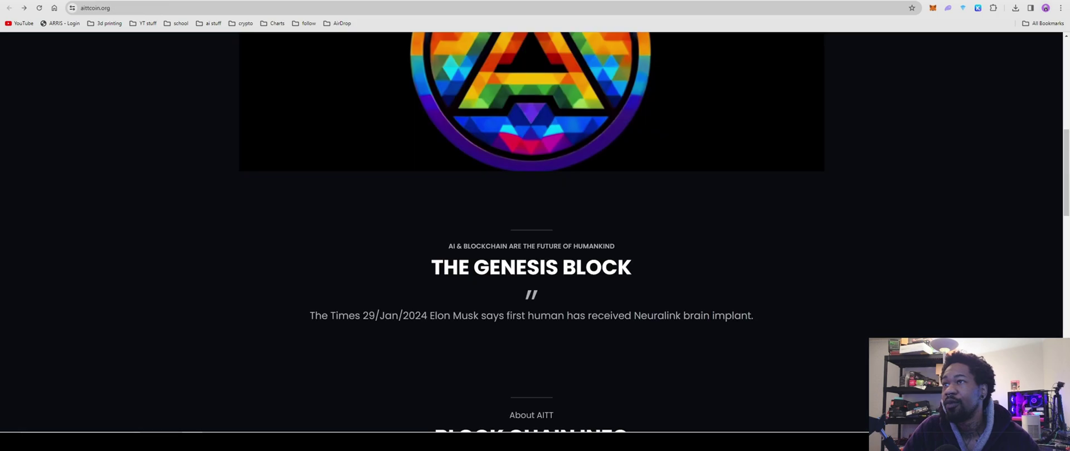
pyautogui.scroll(2, 459, 256)
pyautogui.scroll(-10, 460, 256)
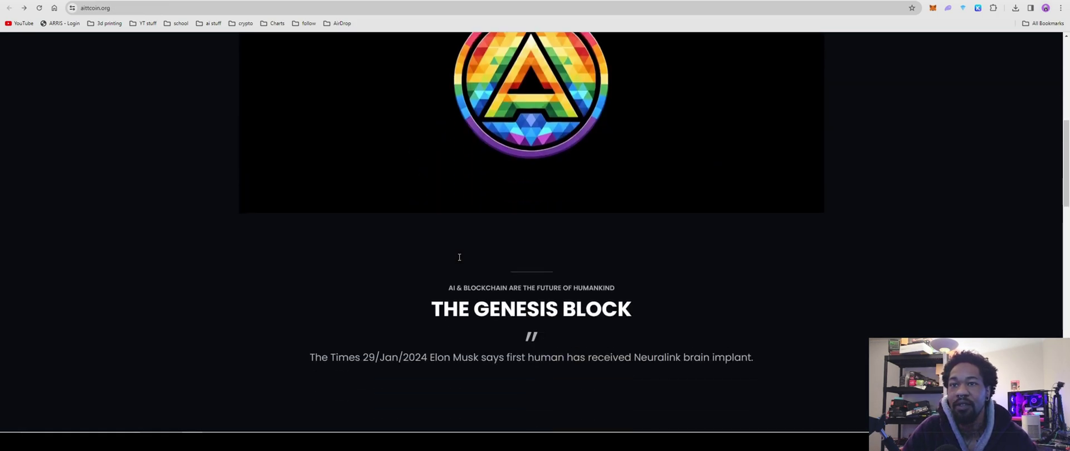
pyautogui.scroll(15, 451, 257)
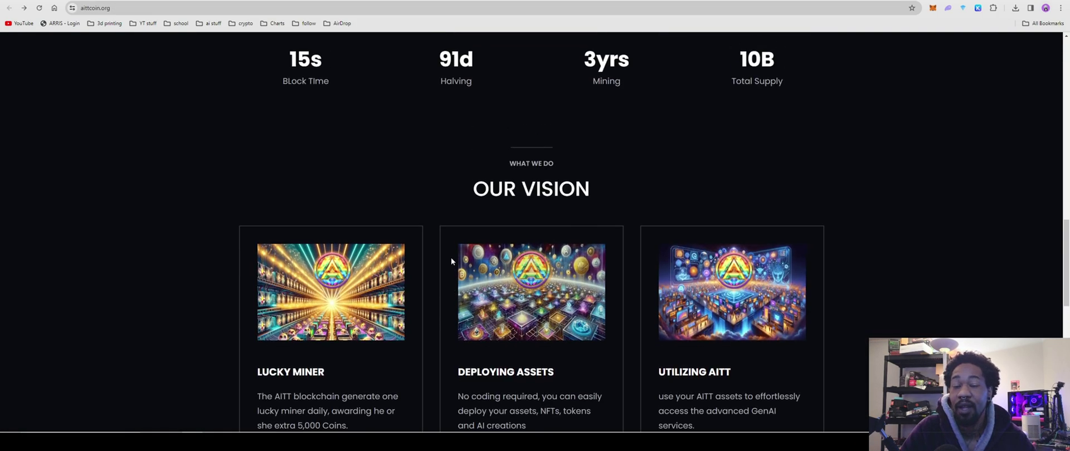